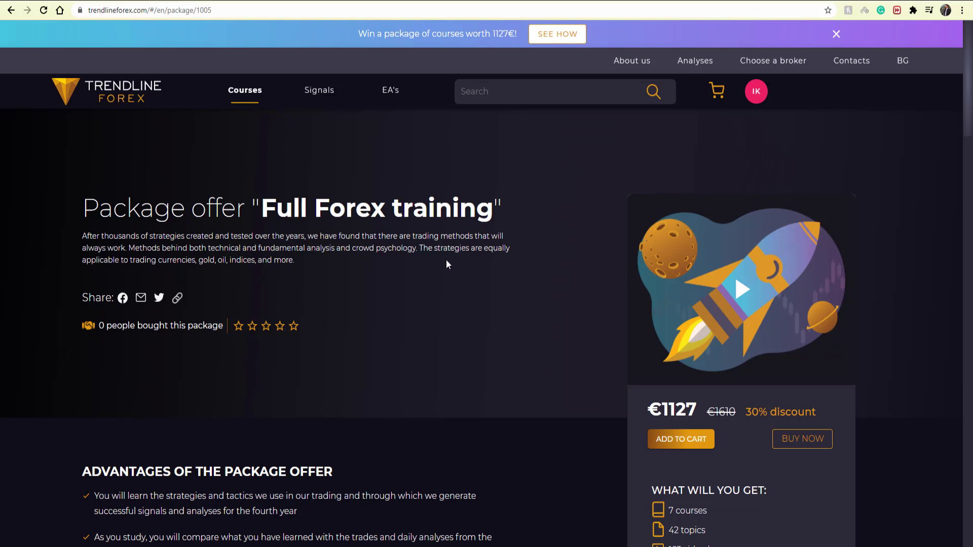
Review the "Full Forex training" package page, including its advantages, included courses and individual course prices.
{"action": "scroll", "coordinate": [443, 260], "scroll_direction": "down", "scroll_amount": 2}
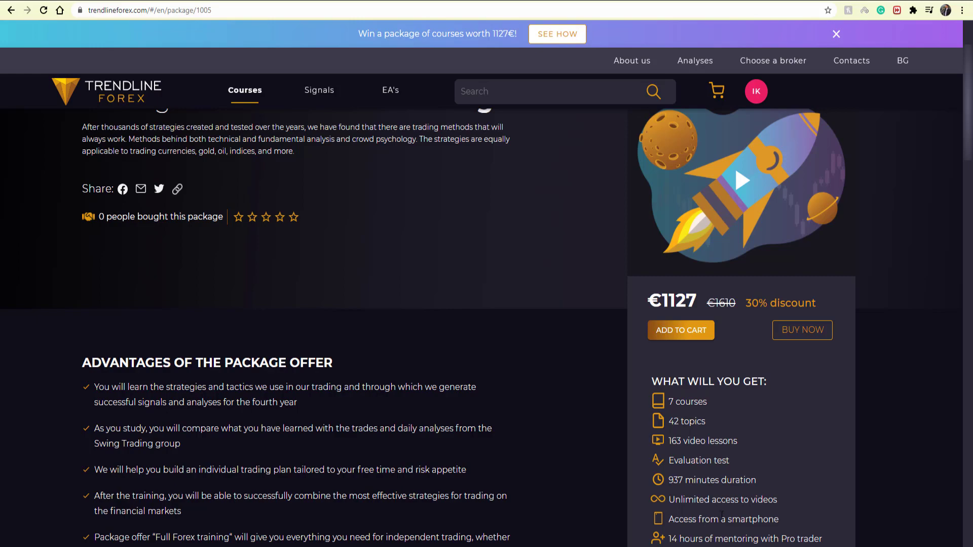
{"action": "scroll", "coordinate": [408, 308], "scroll_direction": "down", "scroll_amount": 8}
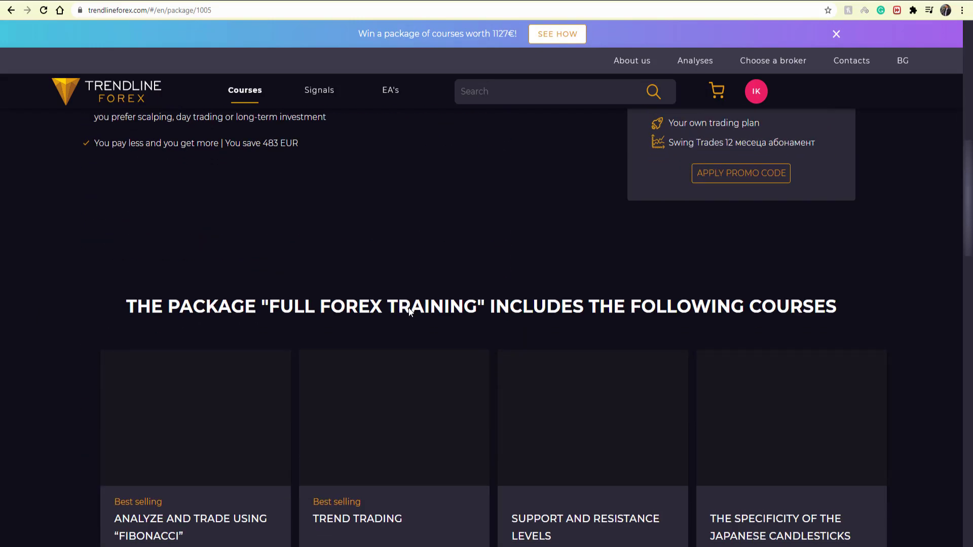
{"action": "scroll", "coordinate": [409, 308], "scroll_direction": "down", "scroll_amount": 5}
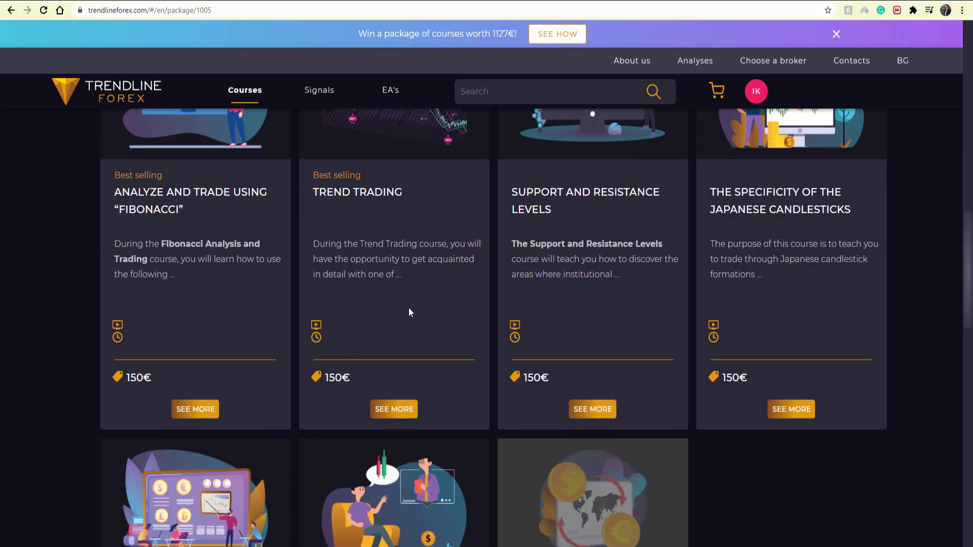
{"action": "scroll", "coordinate": [408, 308], "scroll_direction": "down", "scroll_amount": 12}
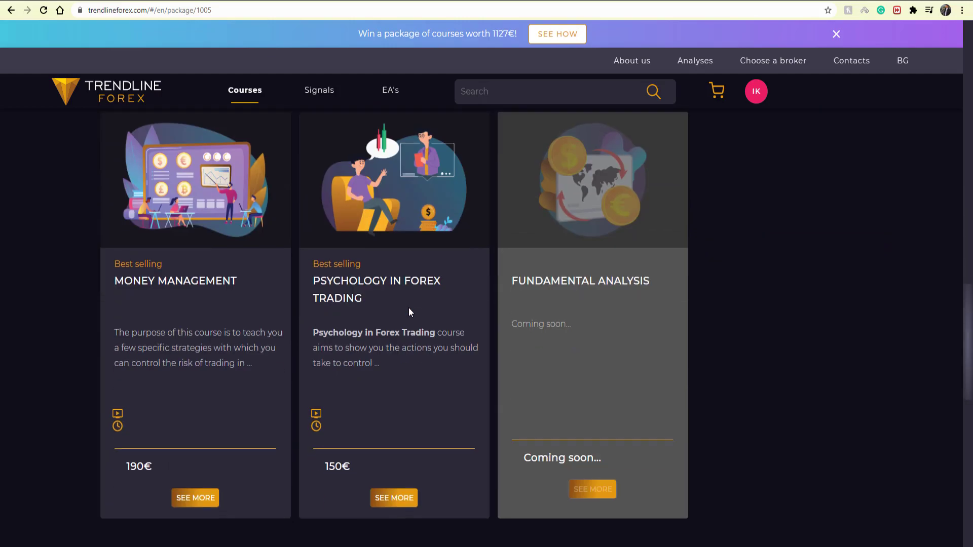
{"action": "scroll", "coordinate": [408, 310], "scroll_direction": "up", "scroll_amount": 10}
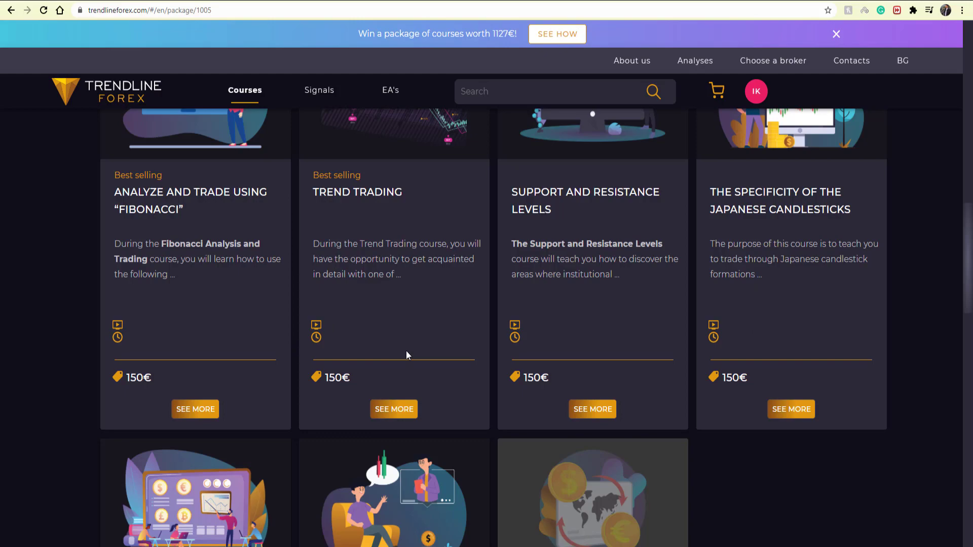
{"action": "scroll", "coordinate": [406, 355], "scroll_direction": "down", "scroll_amount": 5}
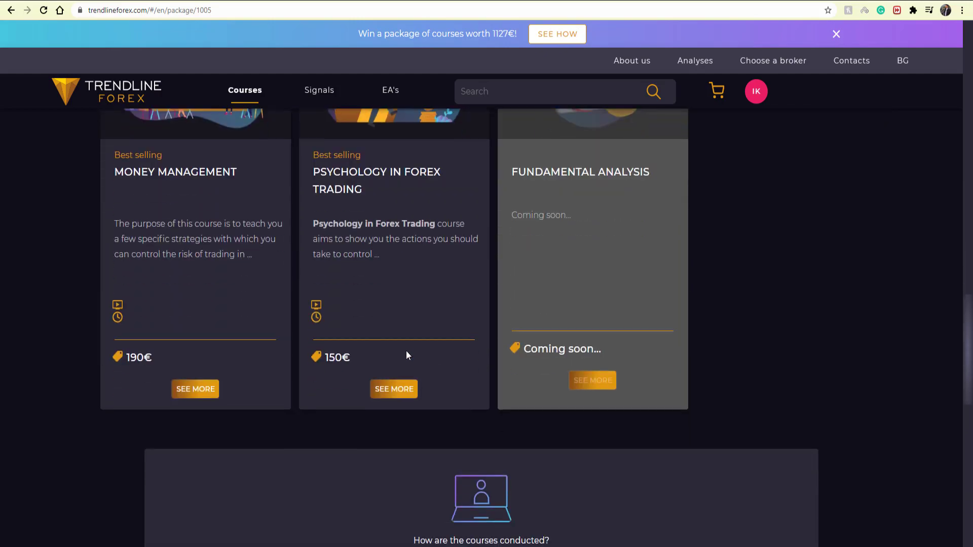
{"action": "scroll", "coordinate": [406, 350], "scroll_direction": "down", "scroll_amount": 6}
{"action": "scroll", "coordinate": [406, 350], "scroll_direction": "up", "scroll_amount": 20}
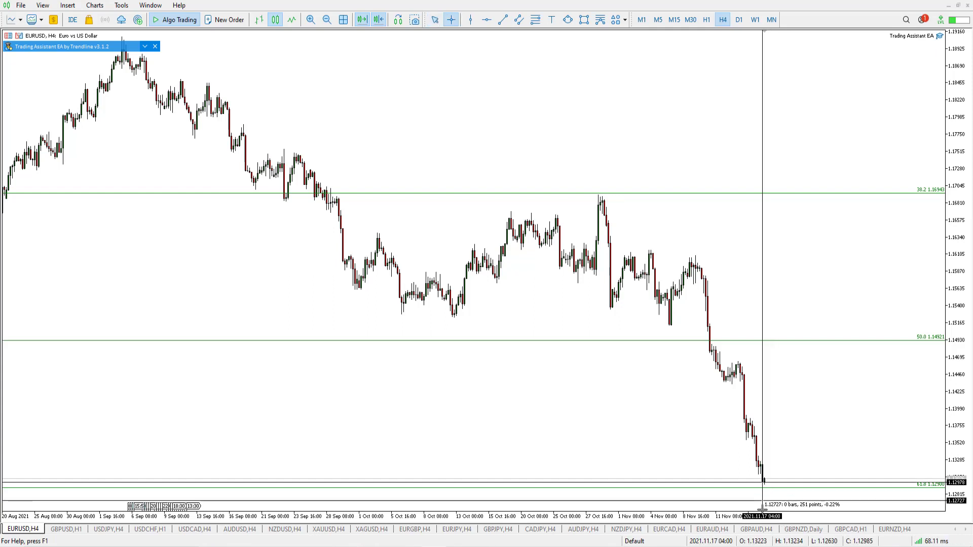
Inspect the latest EURUSD decline at closer scale on the H4 and H1 charts.
{"action": "left_click", "coordinate": [310, 19]}
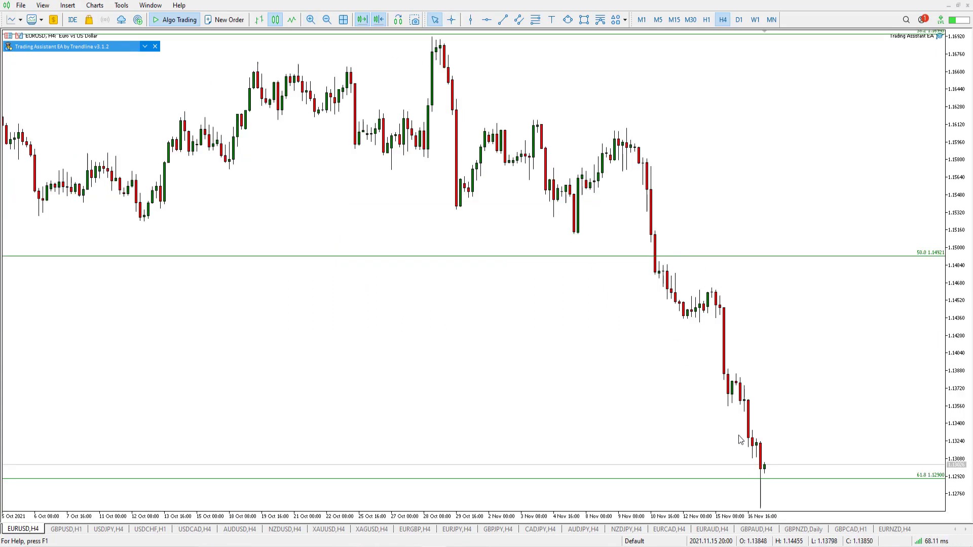
{"action": "left_click", "coordinate": [706, 19]}
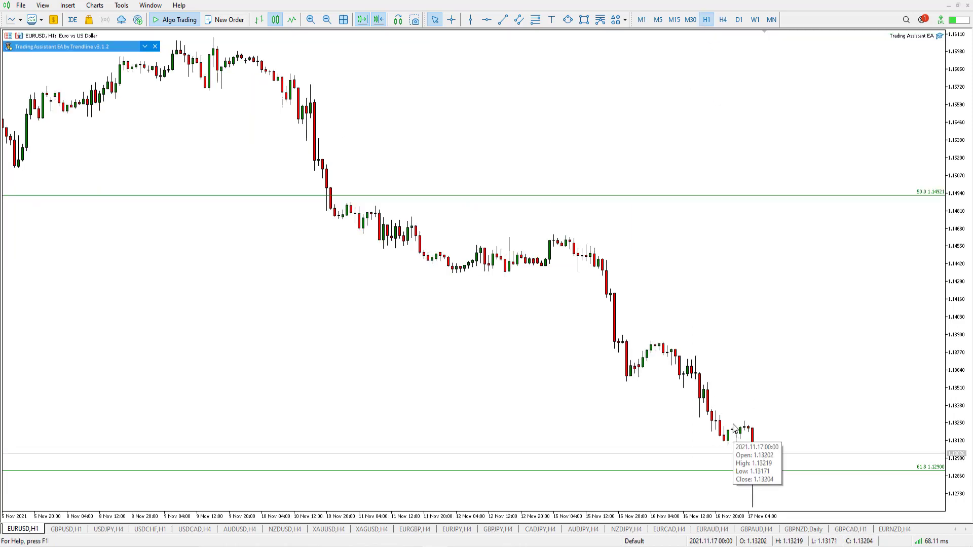
{"action": "left_click", "coordinate": [325, 19]}
Compare EURUSD on the daily and weekly charts, enlarging the weekly candles around the Fibonacci retracement.
{"action": "left_click", "coordinate": [740, 20]}
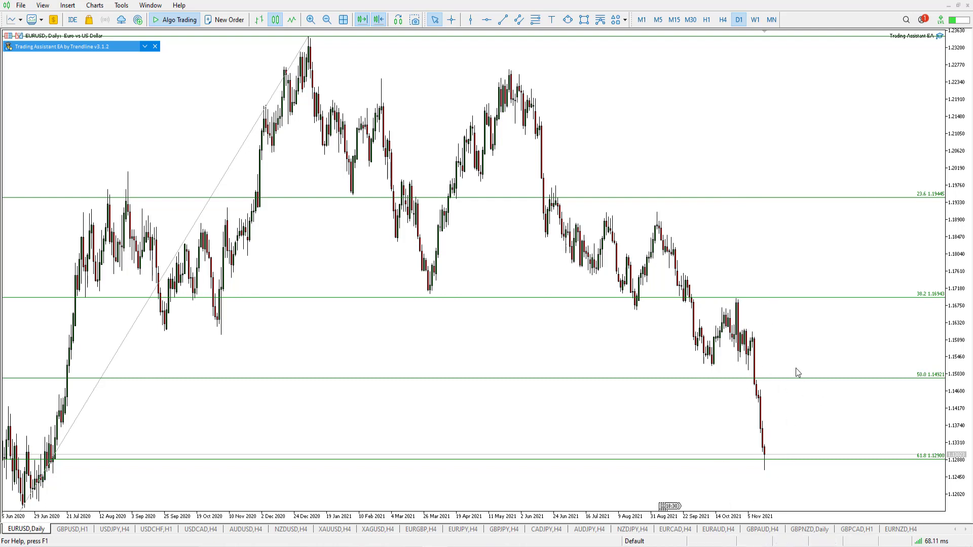
{"action": "left_click", "coordinate": [755, 19]}
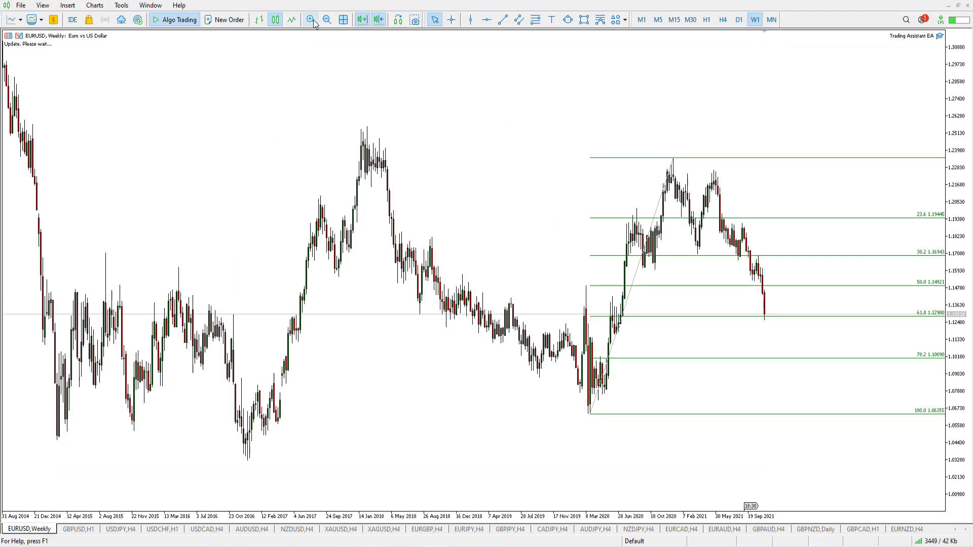
{"action": "left_click", "coordinate": [310, 19]}
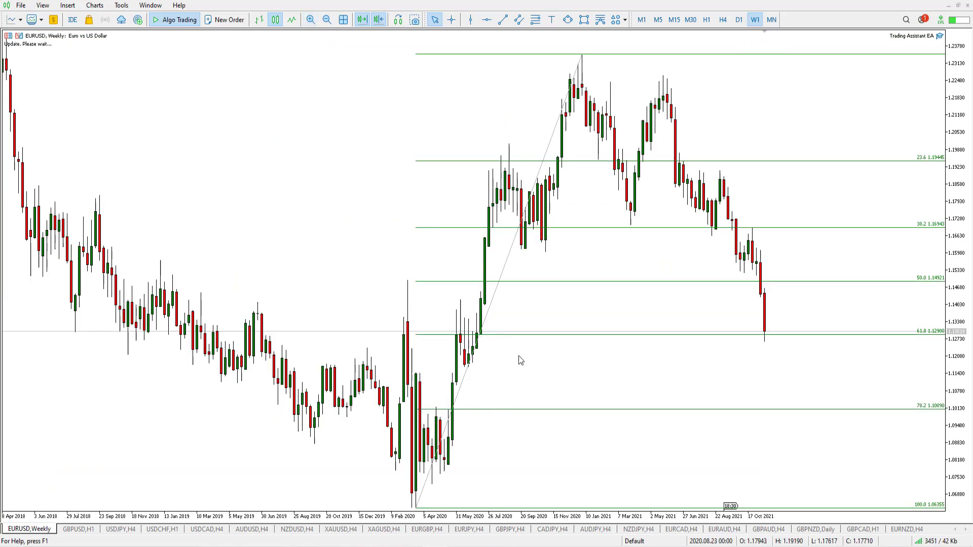
Trace the weekly swing from the 2020 low and the recent decline toward the 61.8 Fibonacci level with the crosshair.
{"action": "key", "text": "ctrl+f"}
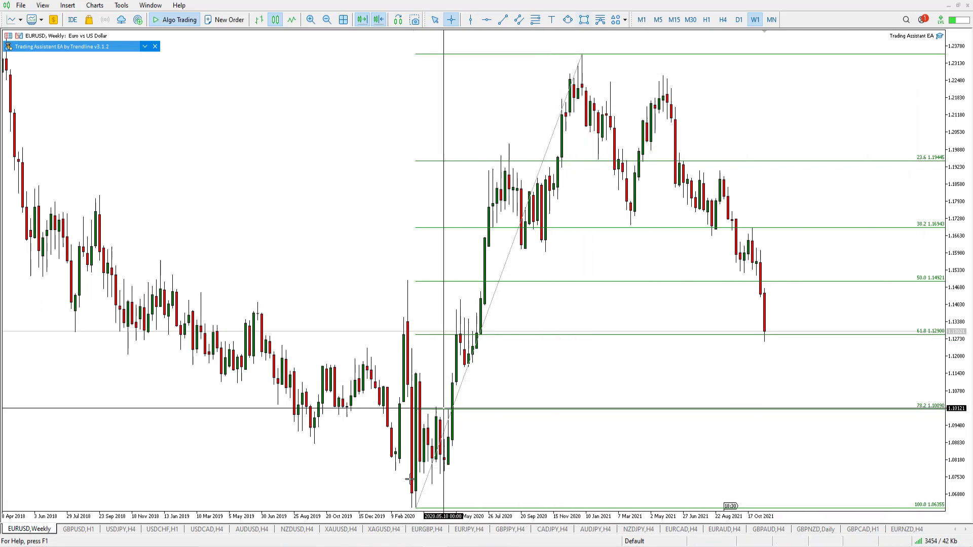
{"action": "left_click", "coordinate": [681, 261]}
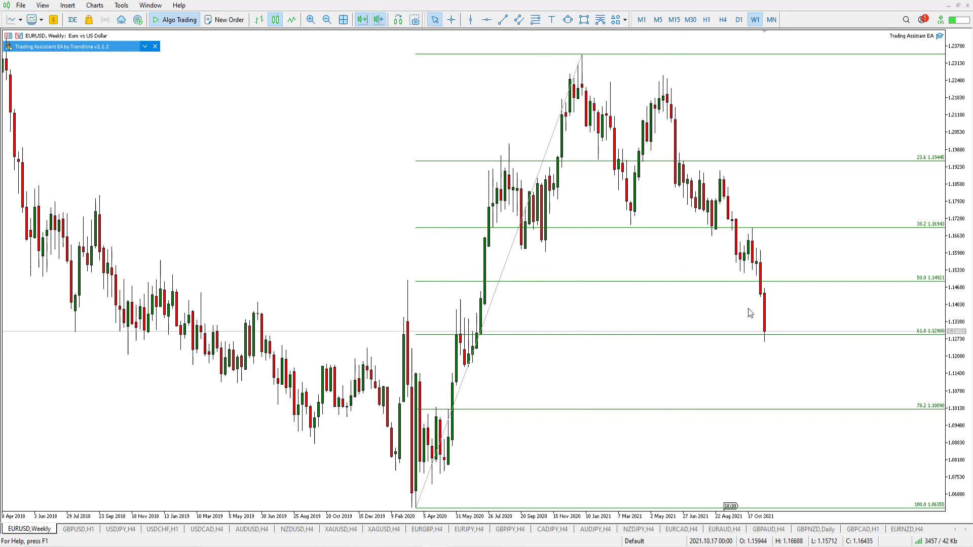
{"action": "middle_click", "coordinate": [757, 329]}
{"action": "left_click_drag", "start_coordinate": [761, 327], "coordinate": [837, 116]}
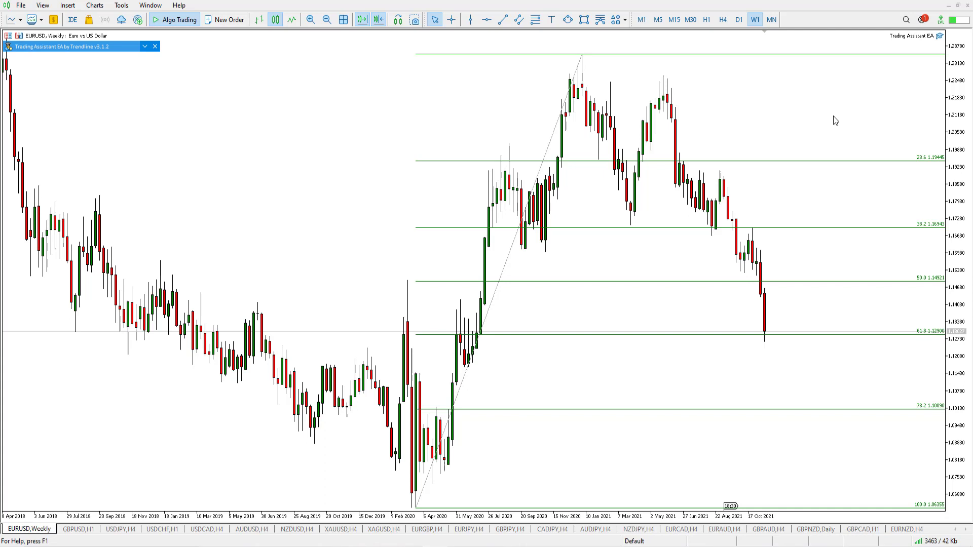
{"action": "middle_click", "coordinate": [753, 261]}
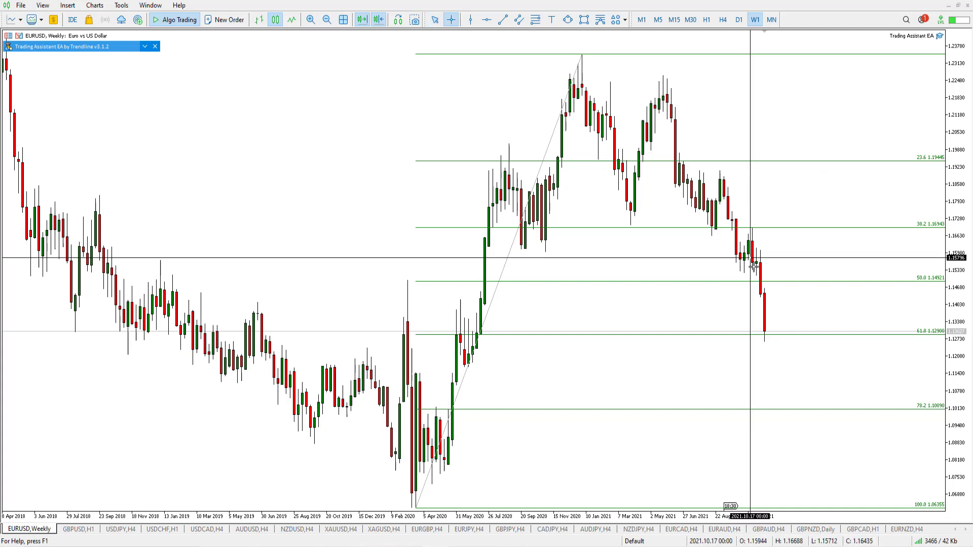
{"action": "middle_click", "coordinate": [767, 357]}
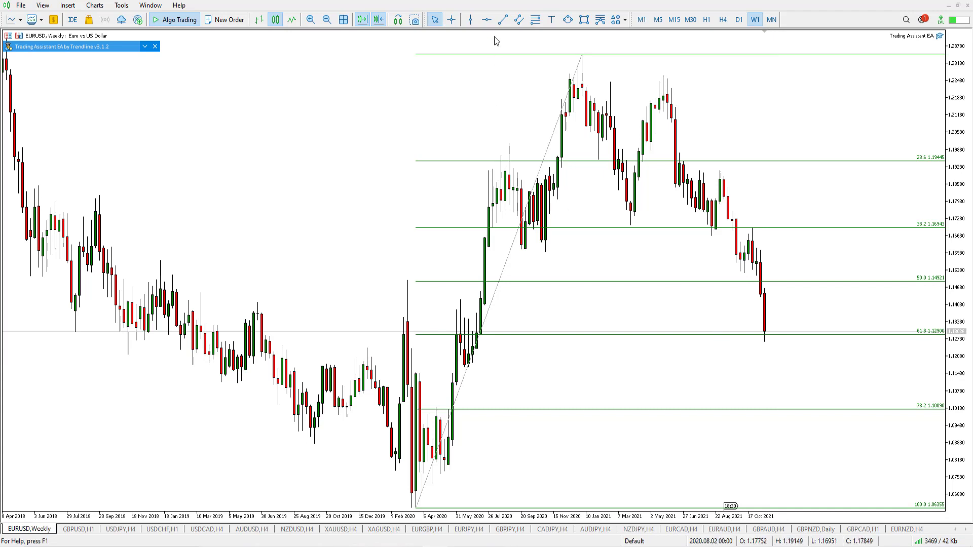
Place a horizontal line at about 1.12209 on the weekly EURUSD chart, just below the 61.8 Fibonacci level.
{"action": "left_click", "coordinate": [486, 20]}
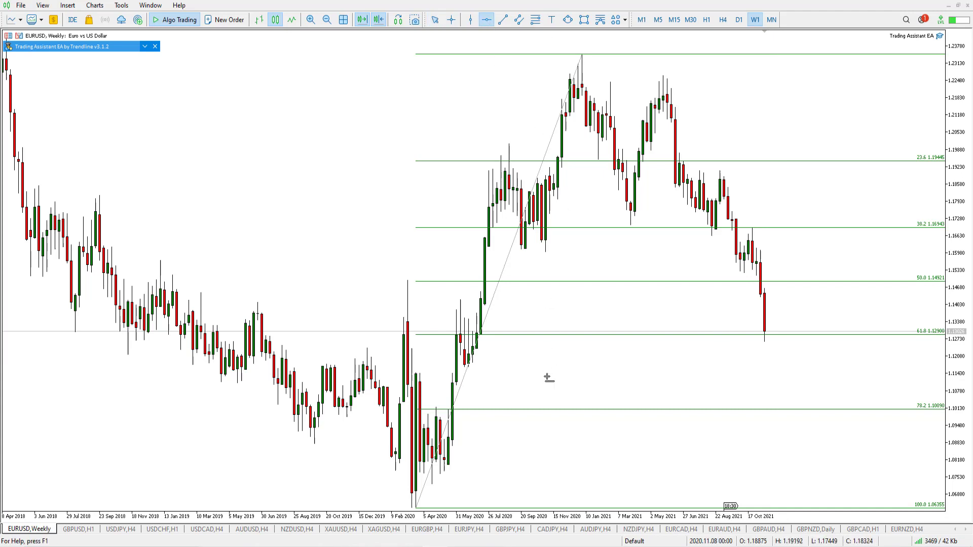
{"action": "left_click", "coordinate": [479, 363]}
{"action": "left_click_drag", "start_coordinate": [480, 363], "coordinate": [509, 354]}
{"action": "right_click", "coordinate": [509, 353]}
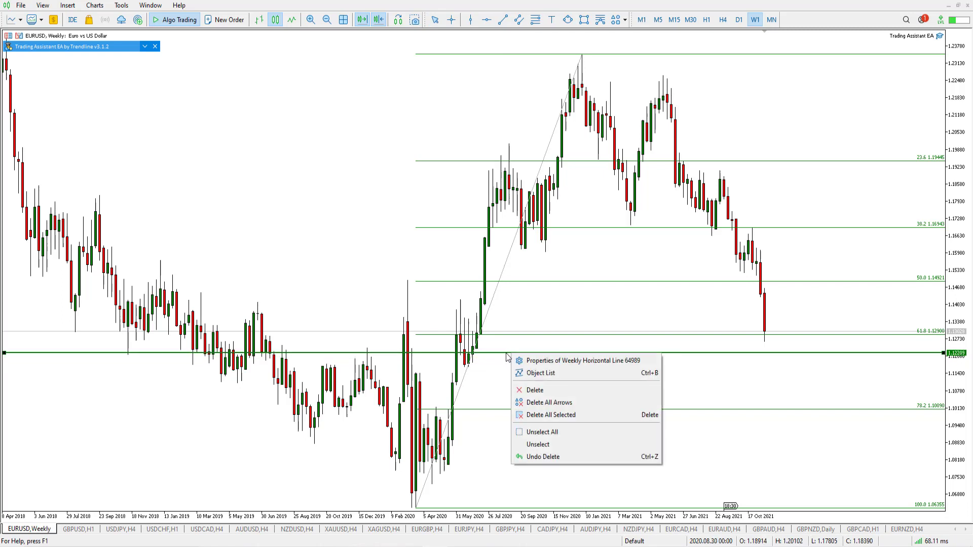
{"action": "left_click", "coordinate": [506, 354]}
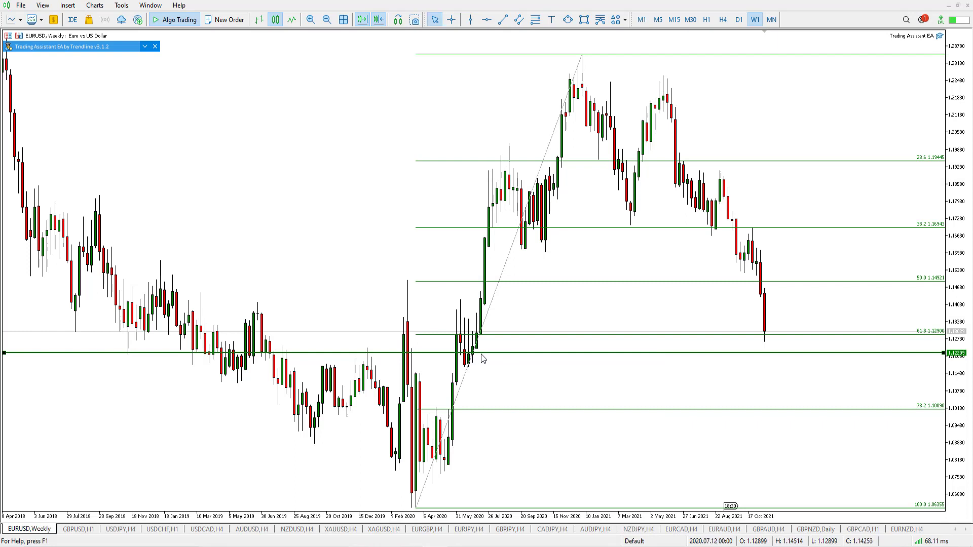
{"action": "left_click", "coordinate": [500, 383]}
Examine the horizontal line against the monthly price history and trace the drop into the early-2015 low with the crosshair.
{"action": "left_click", "coordinate": [327, 20]}
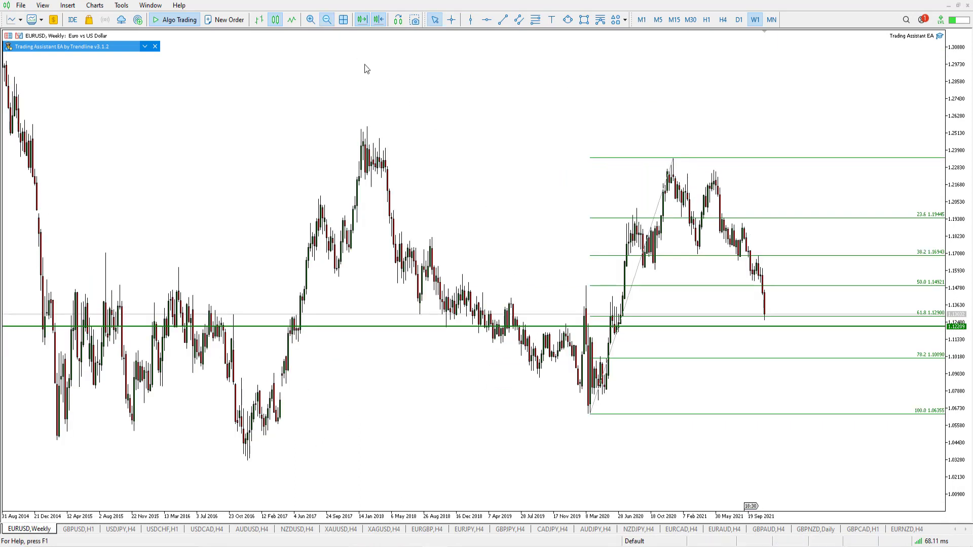
{"action": "left_click", "coordinate": [776, 19]}
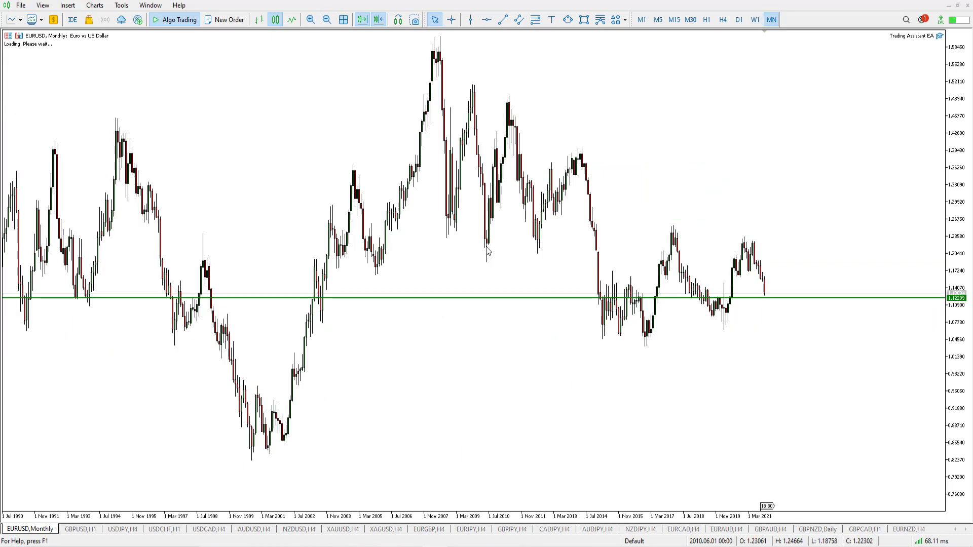
{"action": "left_click", "coordinate": [310, 20]}
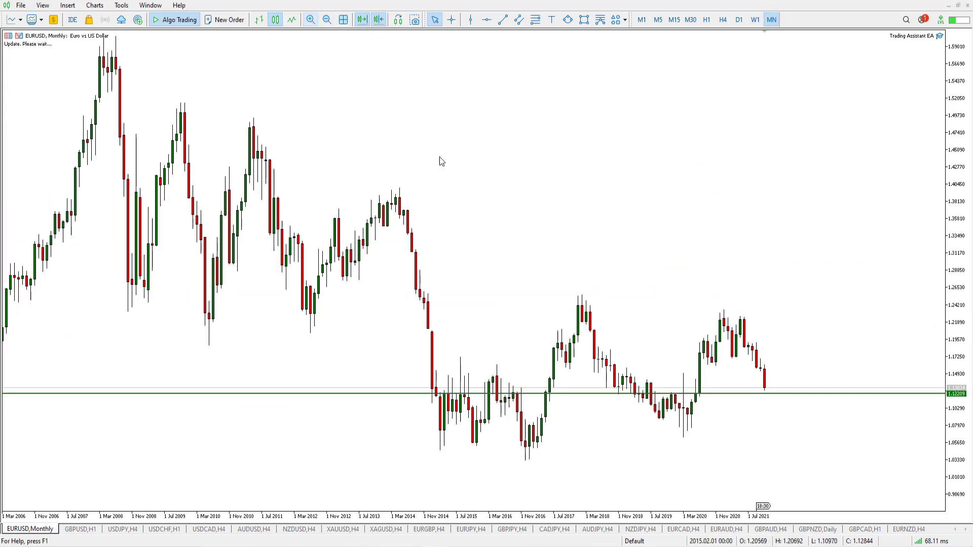
{"action": "middle_click", "coordinate": [443, 310]}
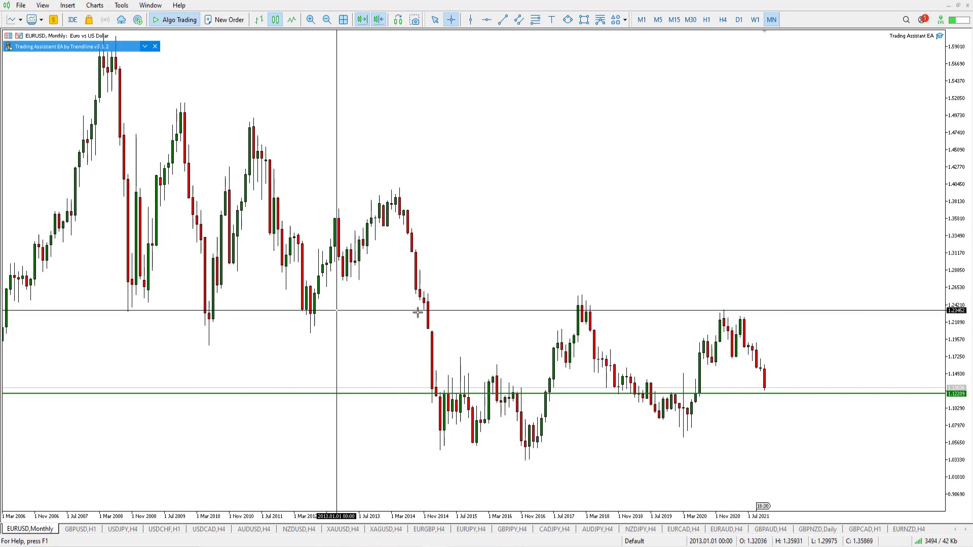
{"action": "left_click_drag", "start_coordinate": [426, 315], "coordinate": [439, 442]}
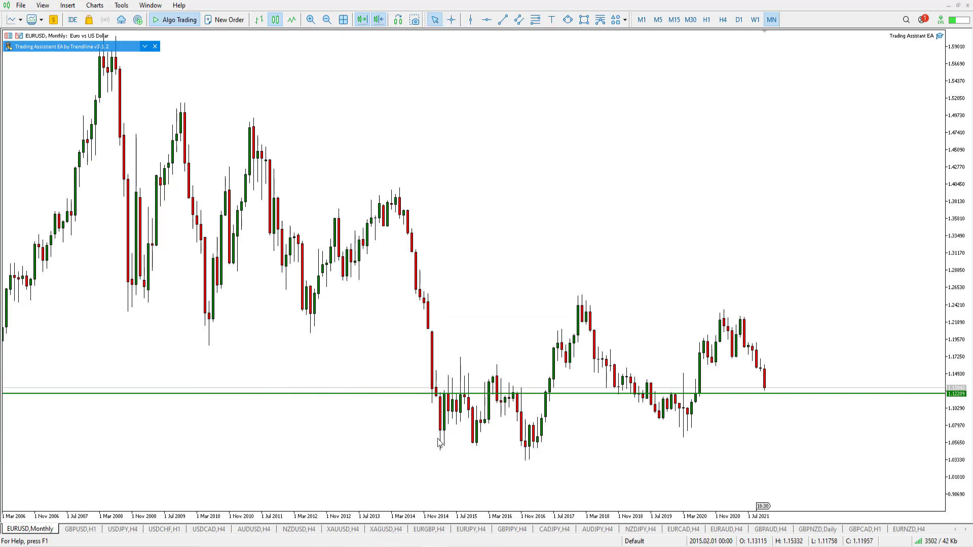
Return to the weekly EURUSD chart and inspect past and current prices around the horizontal support line with the crosshair.
{"action": "left_click", "coordinate": [755, 21]}
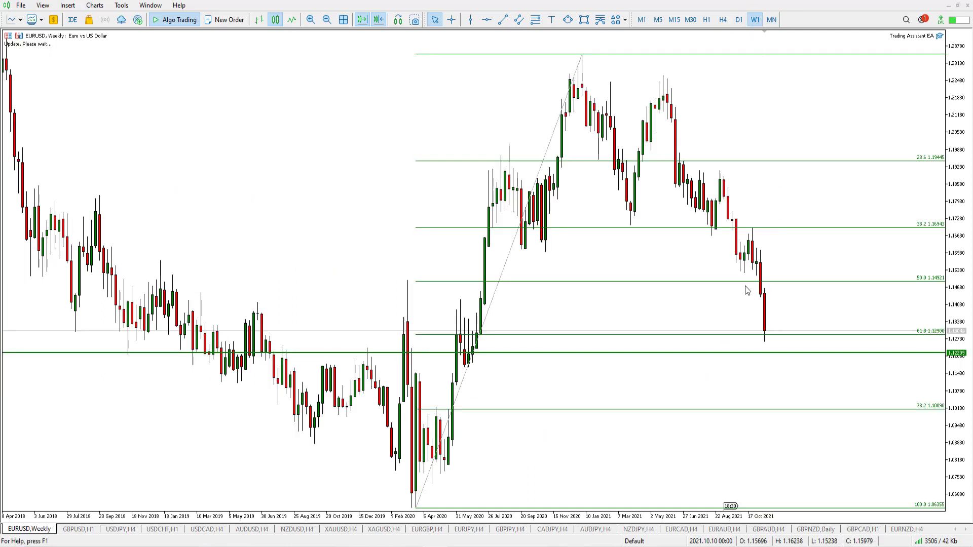
{"action": "middle_click", "coordinate": [843, 371]}
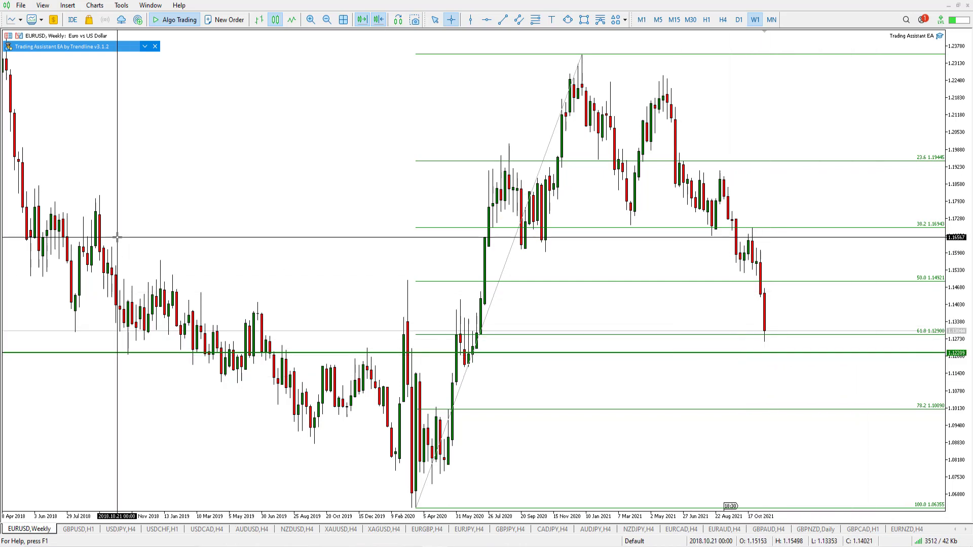
{"action": "middle_click", "coordinate": [764, 352]}
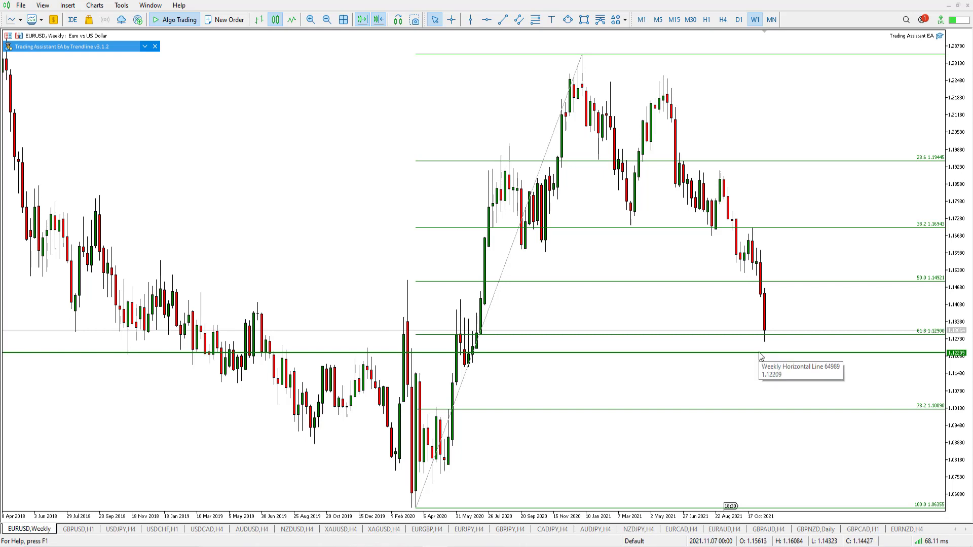
Check the daily chart and show EURUSD on H1 with enlarged candles and the price scale reset to automatic.
{"action": "left_click", "coordinate": [739, 20]}
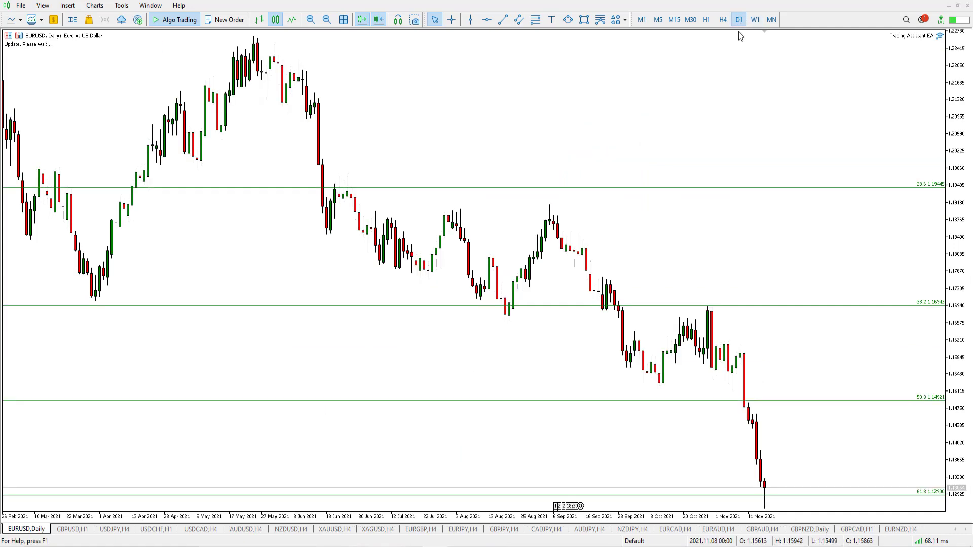
{"action": "left_click", "coordinate": [706, 20]}
{"action": "left_click", "coordinate": [340, 19]}
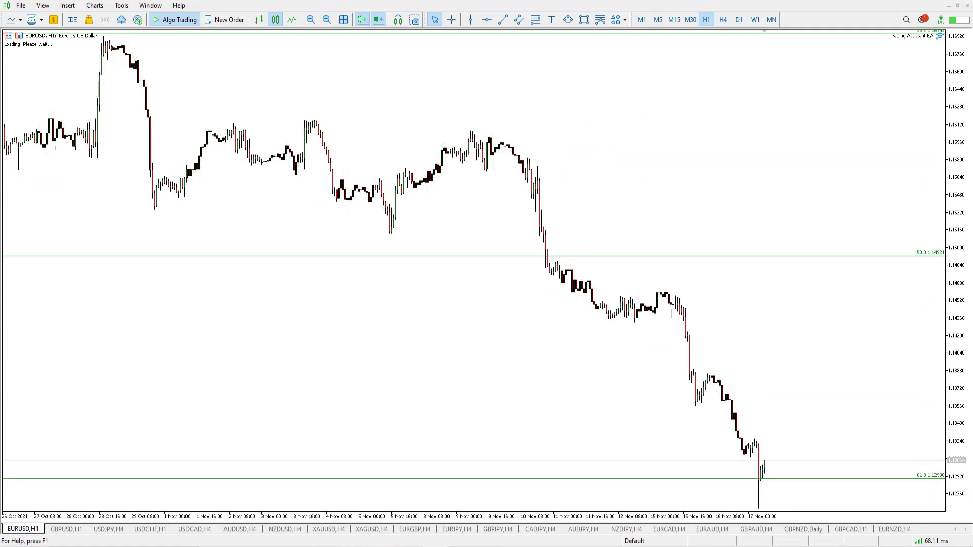
{"action": "left_click_drag", "start_coordinate": [951, 234], "coordinate": [856, 400]}
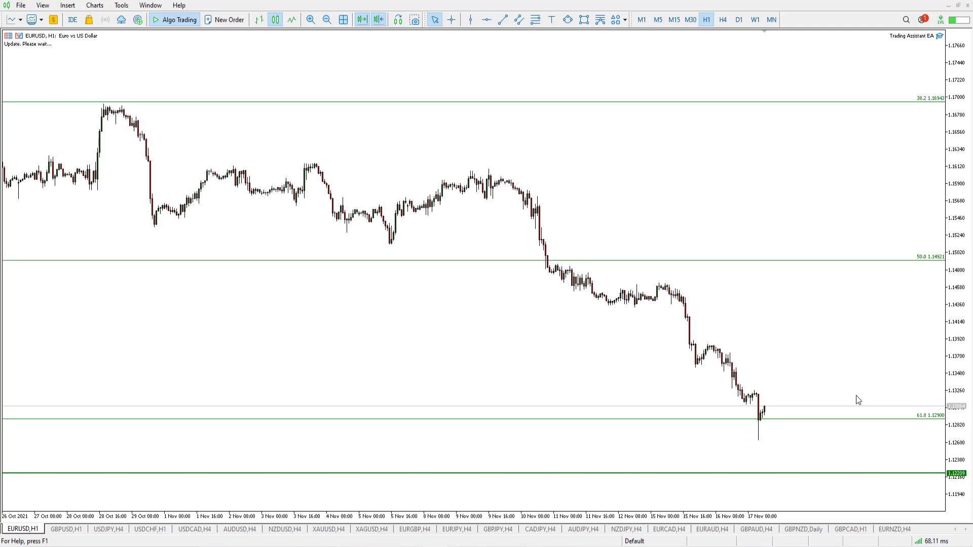
{"action": "left_click", "coordinate": [310, 19]}
{"action": "double_click", "coordinate": [961, 373]}
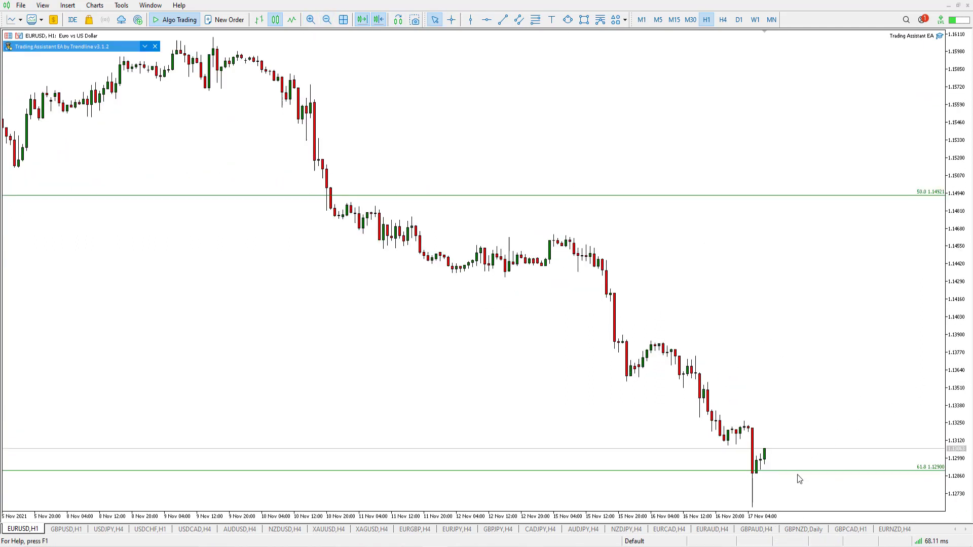
Examine the latest EURUSD H1 candles with the crosshair, tracing from current price towards the horizontal support line below the 61.8 Fibonacci level.
{"action": "middle_click", "coordinate": [758, 448]}
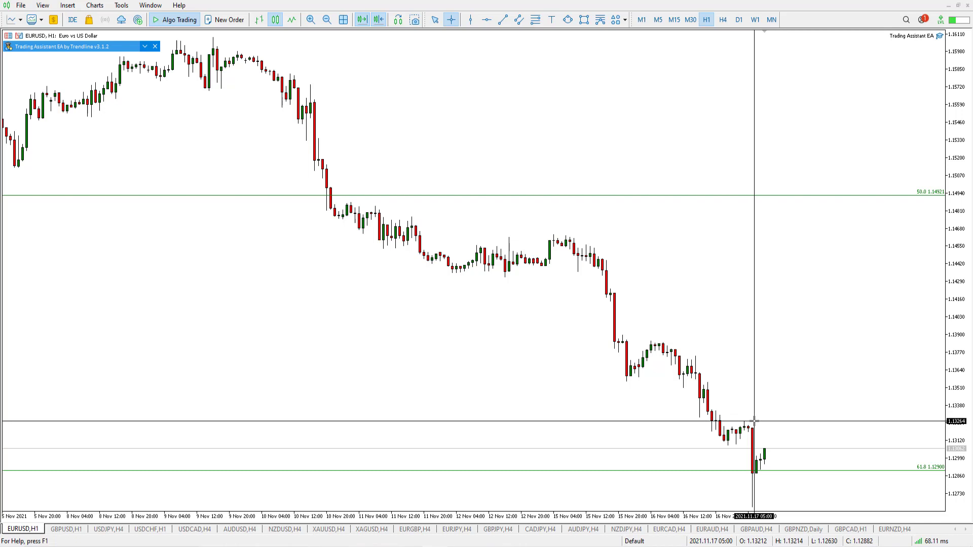
{"action": "key", "text": "Escape"}
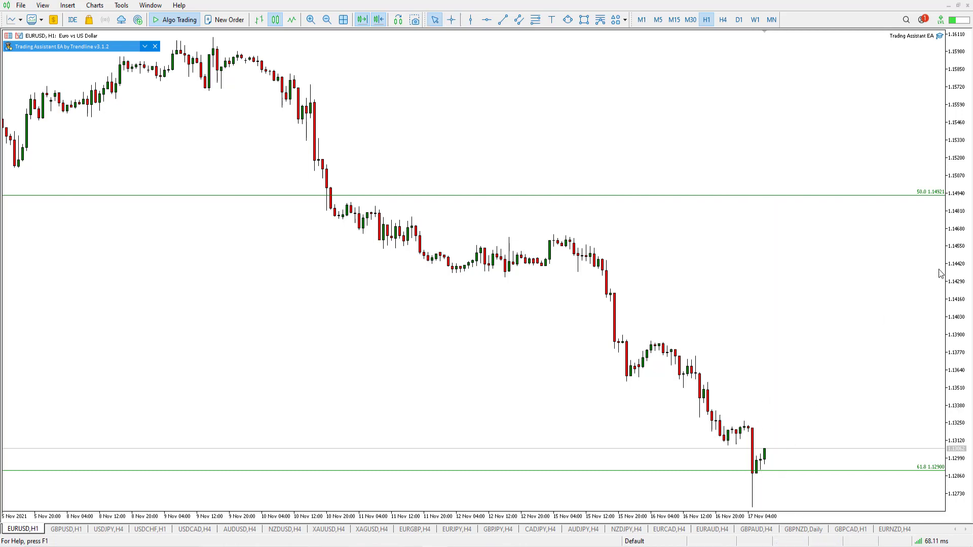
{"action": "middle_click", "coordinate": [858, 400]}
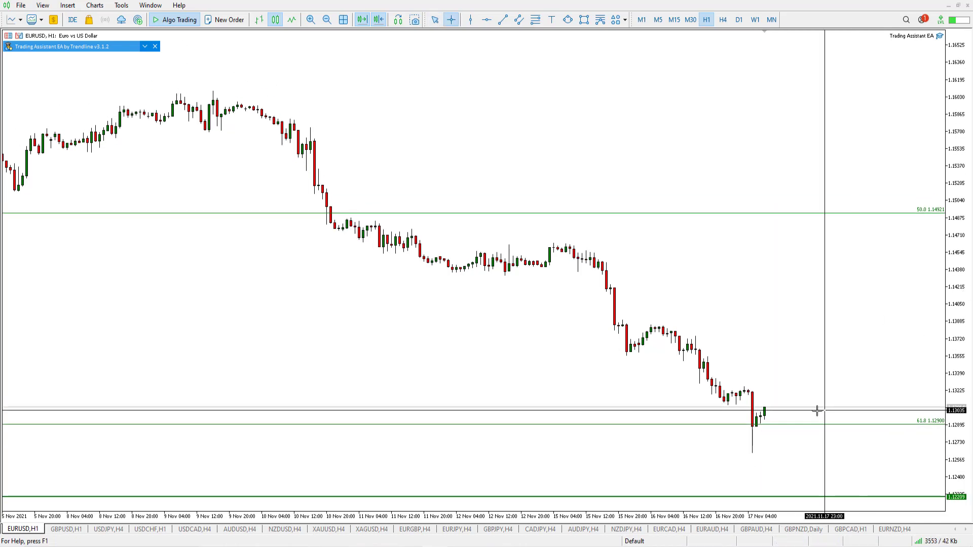
{"action": "mouse_move", "coordinate": [767, 408]}
{"action": "left_mouse_down"}
{"action": "mouse_move", "coordinate": [759, 404]}
{"action": "mouse_move", "coordinate": [766, 399]}
{"action": "left_mouse_up"}
{"action": "left_click_drag", "start_coordinate": [762, 405], "coordinate": [826, 498]}
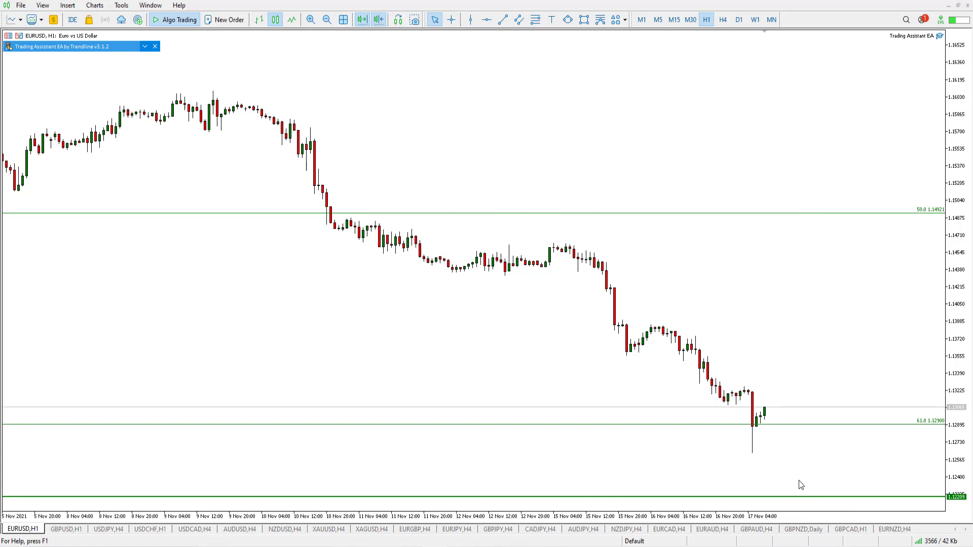
Inspect mid-2020 price action around the support line on the EURUSD daily chart with the crosshair, then return to the latest bars.
{"action": "left_click", "coordinate": [739, 19]}
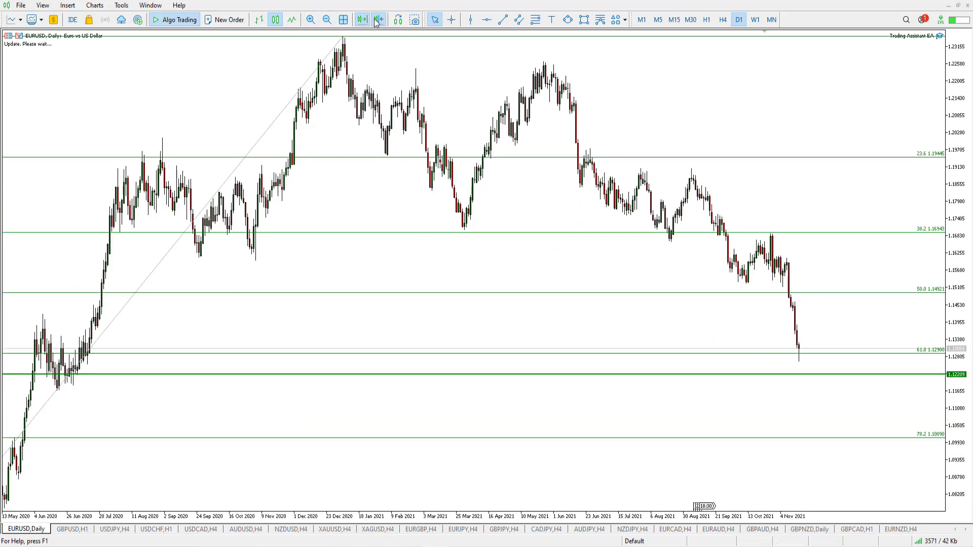
{"action": "middle_click", "coordinate": [379, 337]}
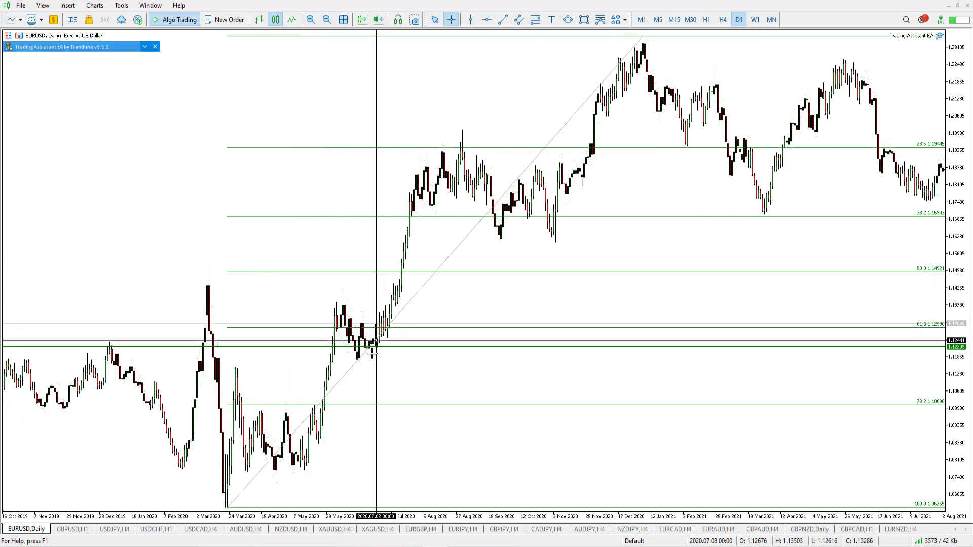
{"action": "left_click_drag", "start_coordinate": [391, 330], "coordinate": [407, 343]}
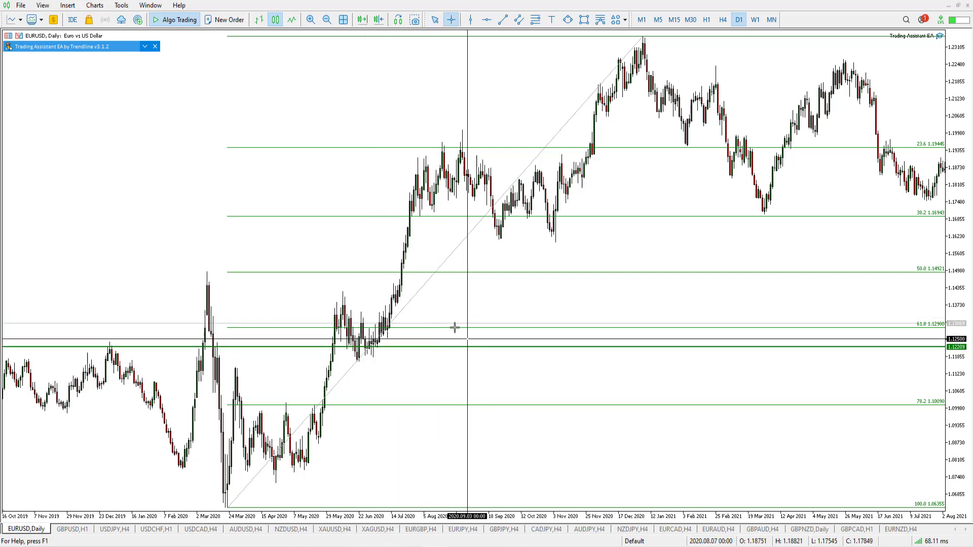
{"action": "key", "text": "Escape"}
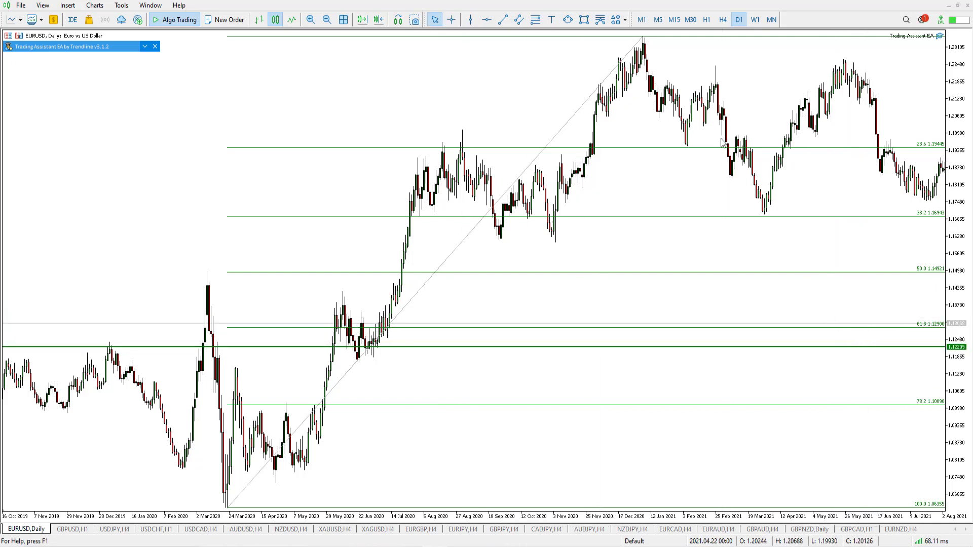
{"action": "left_click", "coordinate": [380, 20]}
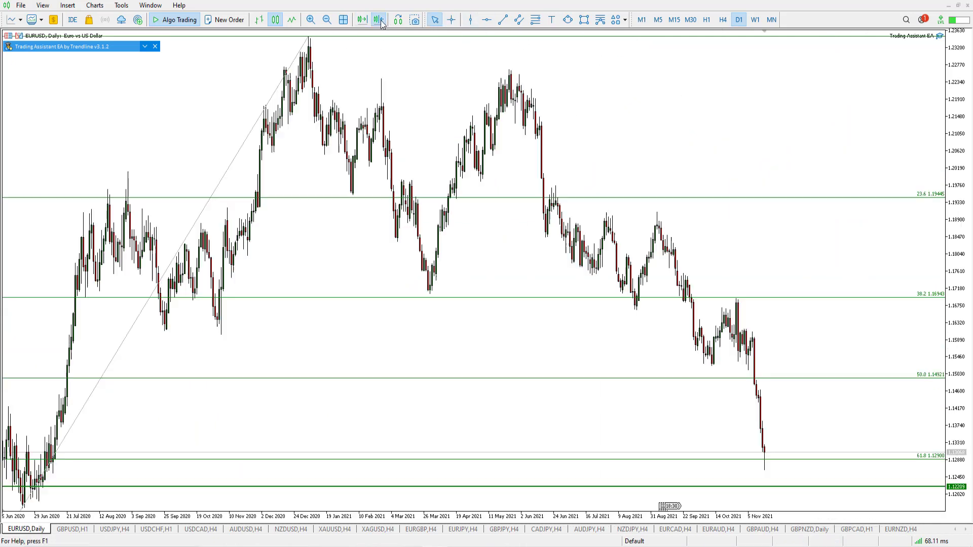
Show EURUSD on H1 with enlarged candles and examine the latest drop and rebound around the 61.8 Fibonacci level with the crosshair.
{"action": "left_click", "coordinate": [706, 21]}
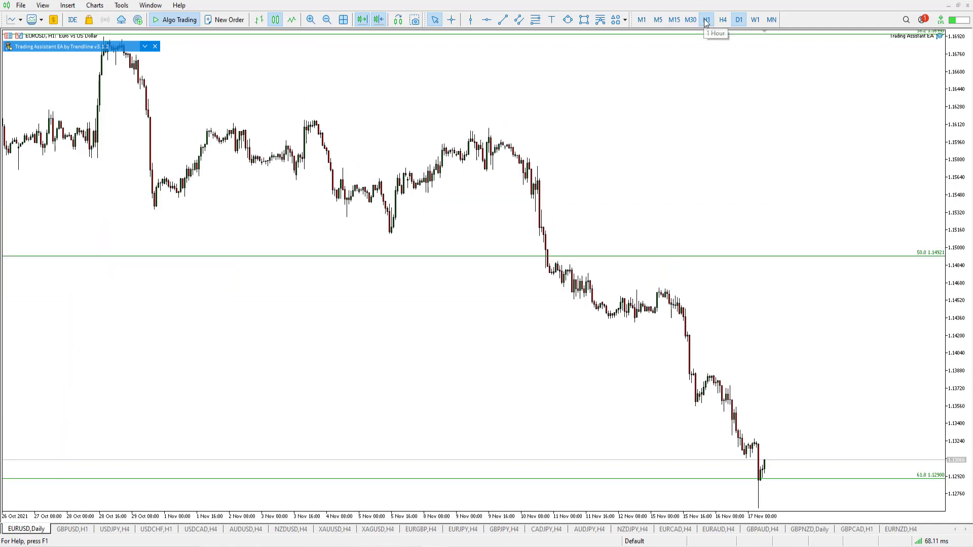
{"action": "left_click", "coordinate": [310, 20]}
{"action": "middle_click", "coordinate": [786, 459]}
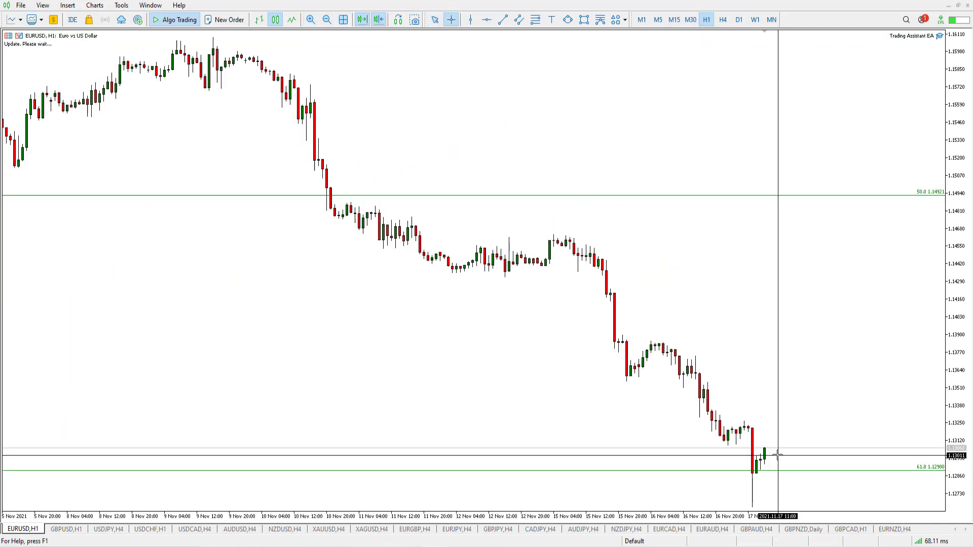
{"action": "left_click_drag", "start_coordinate": [786, 459], "coordinate": [755, 426]}
{"action": "scroll", "coordinate": [760, 431], "scroll_direction": "up", "scroll_amount": 2}
{"action": "left_click_drag", "start_coordinate": [807, 448], "coordinate": [865, 339]}
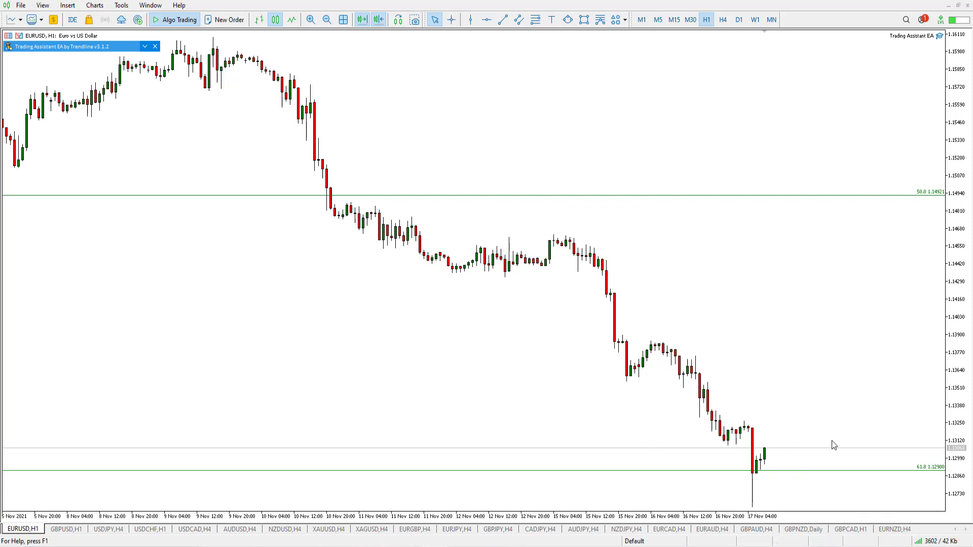
{"action": "middle_click", "coordinate": [789, 397]}
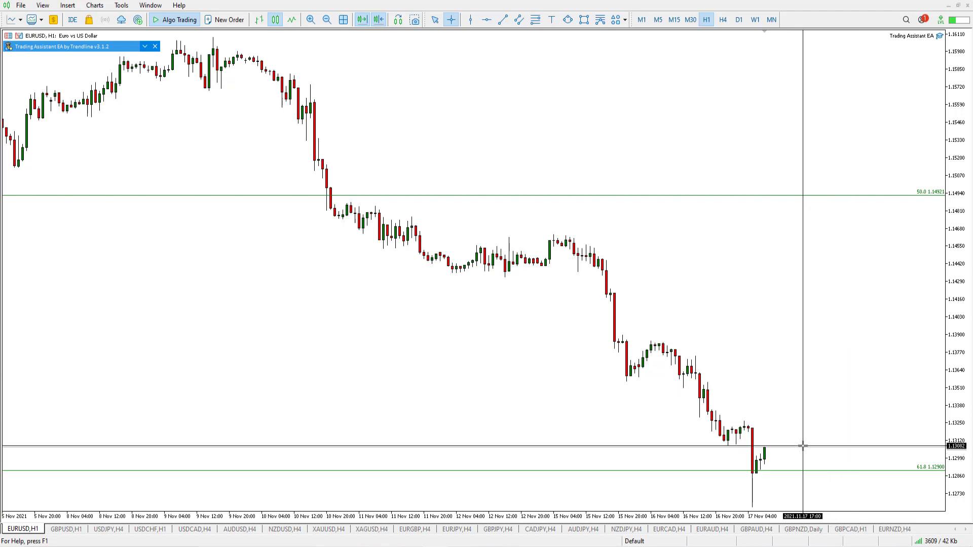
Show the EURUSD daily chart with smaller candles and trace the 2021 decline down to the 61.8 Fibonacci level.
{"action": "left_click", "coordinate": [739, 20]}
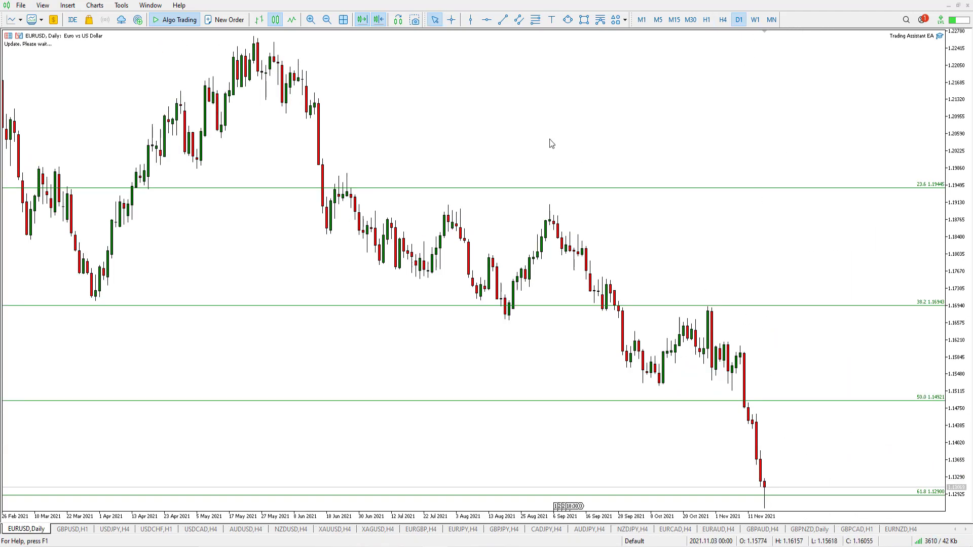
{"action": "left_click", "coordinate": [327, 19]}
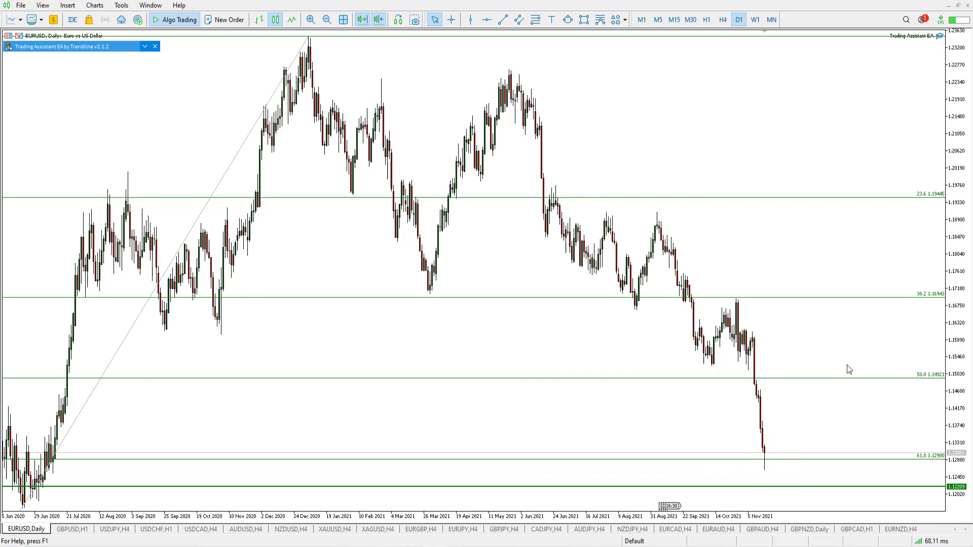
{"action": "key", "text": "ctrl+f"}
{"action": "mouse_move", "coordinate": [573, 151]}
{"action": "left_mouse_down"}
{"action": "mouse_move", "coordinate": [767, 455]}
{"action": "mouse_move", "coordinate": [525, 76]}
{"action": "mouse_move", "coordinate": [756, 367]}
{"action": "mouse_move", "coordinate": [775, 464]}
{"action": "mouse_move", "coordinate": [758, 464]}
{"action": "left_mouse_up"}
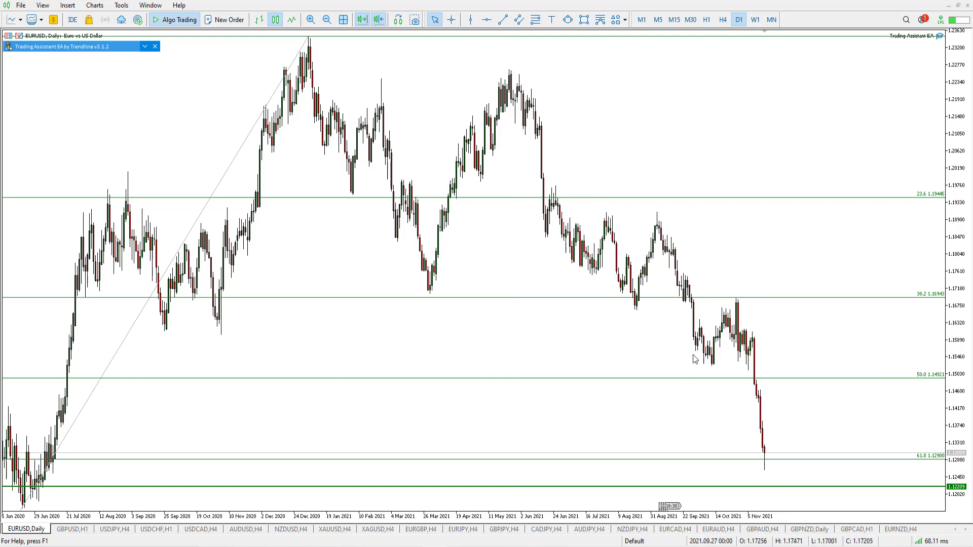
Show EURUSD on M15 with enlarged candles and trace possible moves down from the current price with the crosshair.
{"action": "left_click", "coordinate": [707, 20]}
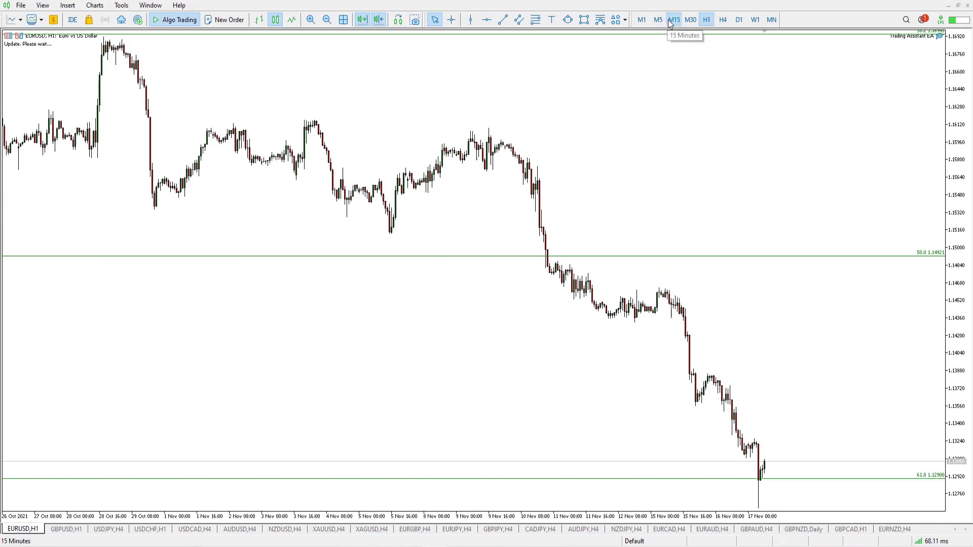
{"action": "left_click", "coordinate": [670, 22]}
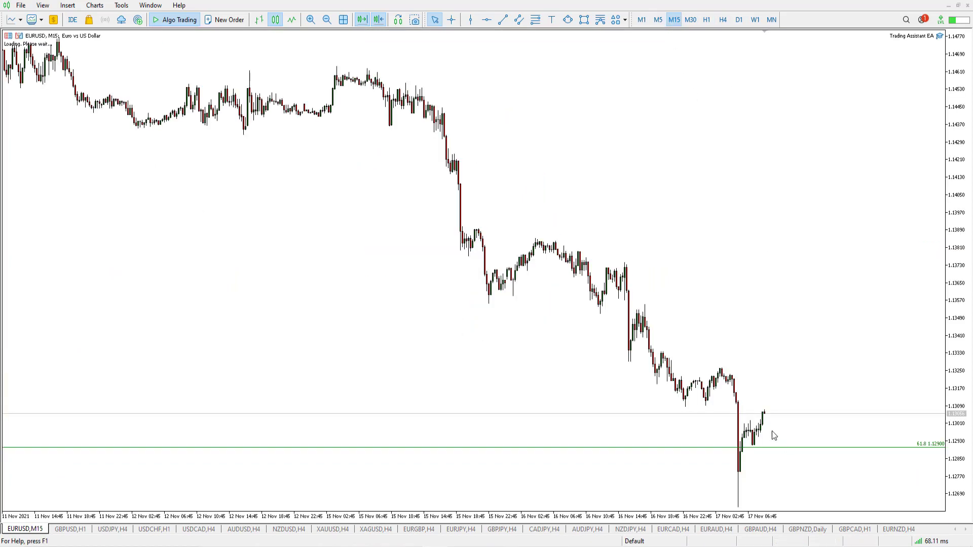
{"action": "middle_click", "coordinate": [748, 416]}
{"action": "key", "text": "Escape"}
{"action": "left_click", "coordinate": [311, 20]}
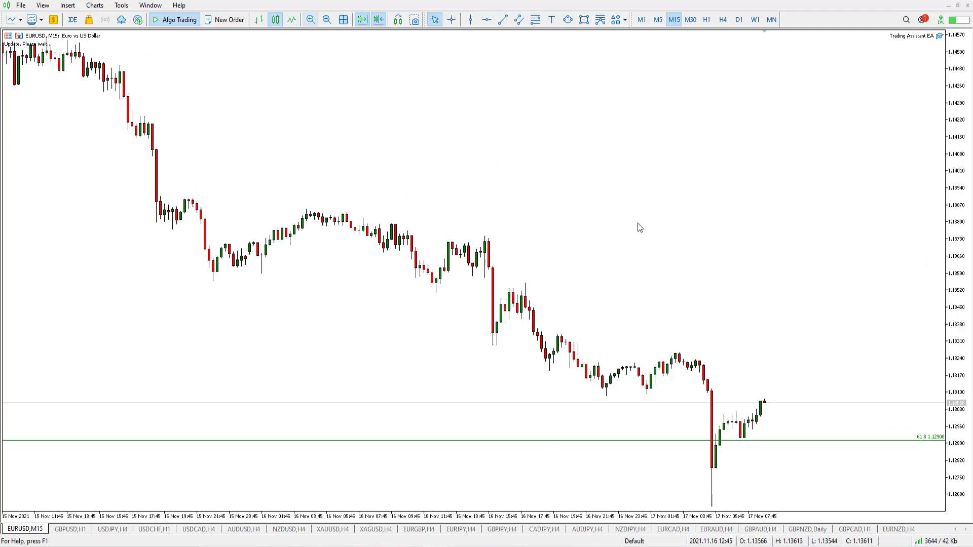
{"action": "middle_click", "coordinate": [761, 388]}
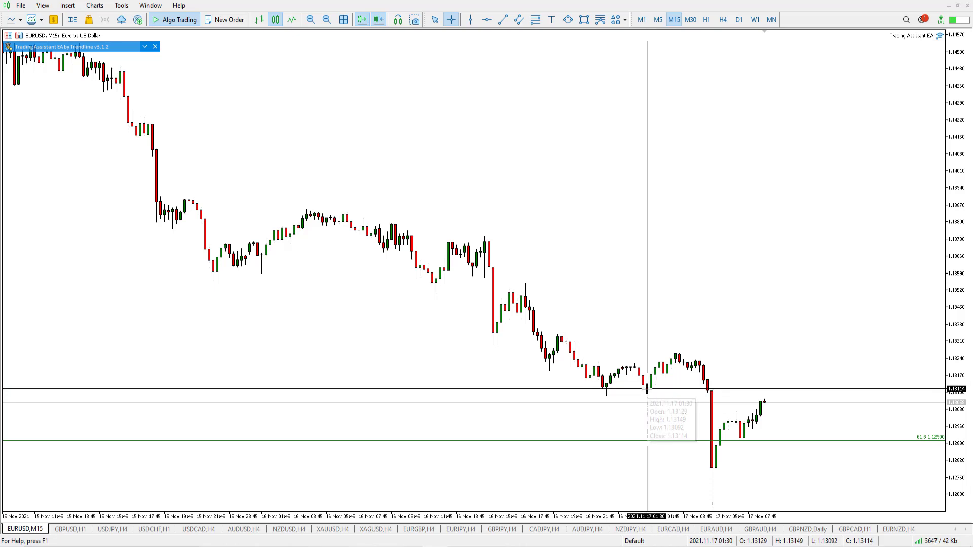
{"action": "left_click_drag", "start_coordinate": [767, 402], "coordinate": [826, 468]}
{"action": "middle_click", "coordinate": [778, 388]}
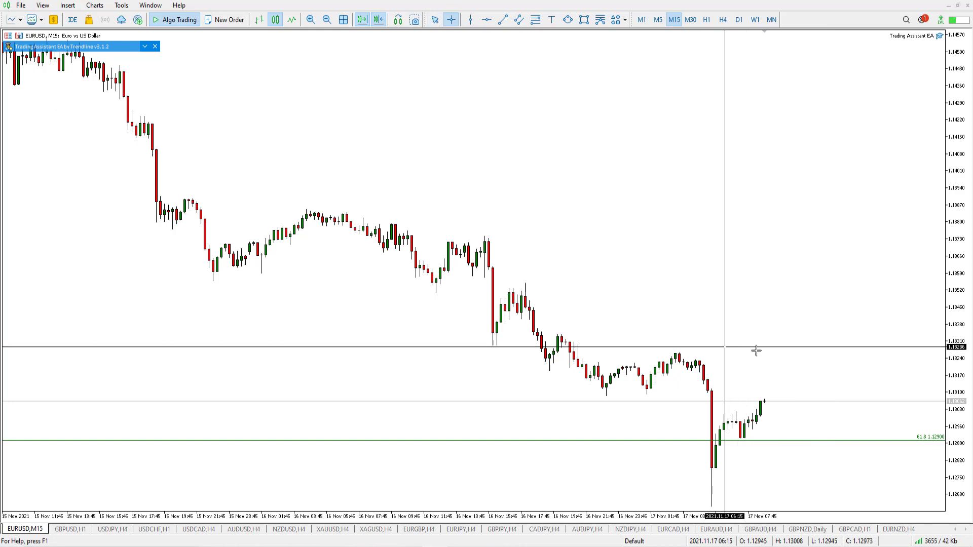
{"action": "left_click_drag", "start_coordinate": [763, 401], "coordinate": [823, 500]}
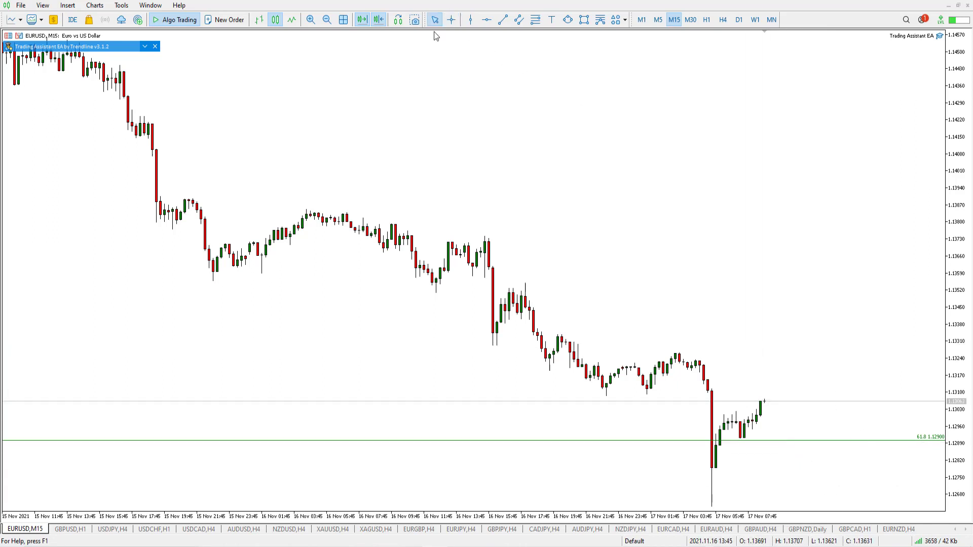
Reduce the candle size and compare the latest EURUSD candles on H4 and H1 around the 61.8 Fibonacci level with the crosshair.
{"action": "left_click", "coordinate": [327, 20]}
{"action": "left_click", "coordinate": [707, 19]}
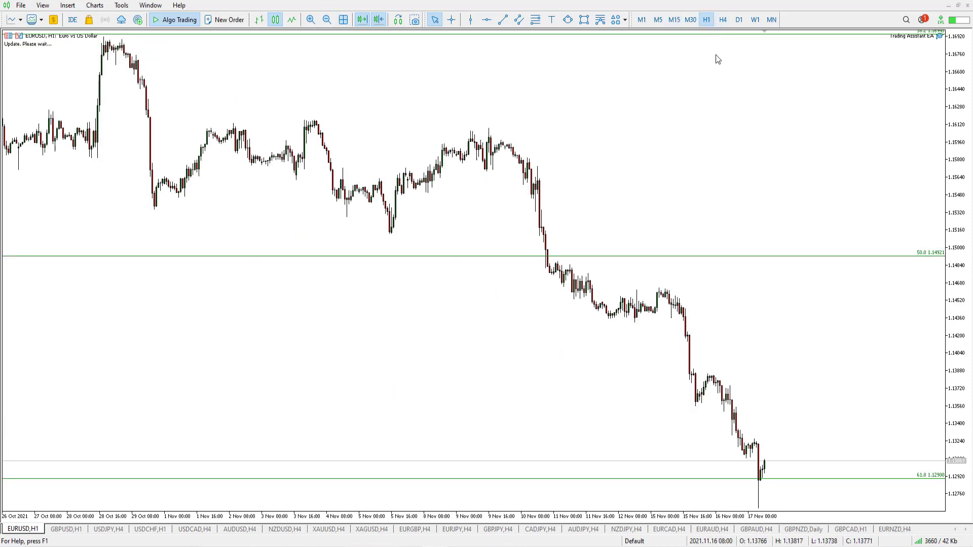
{"action": "left_click", "coordinate": [723, 20]}
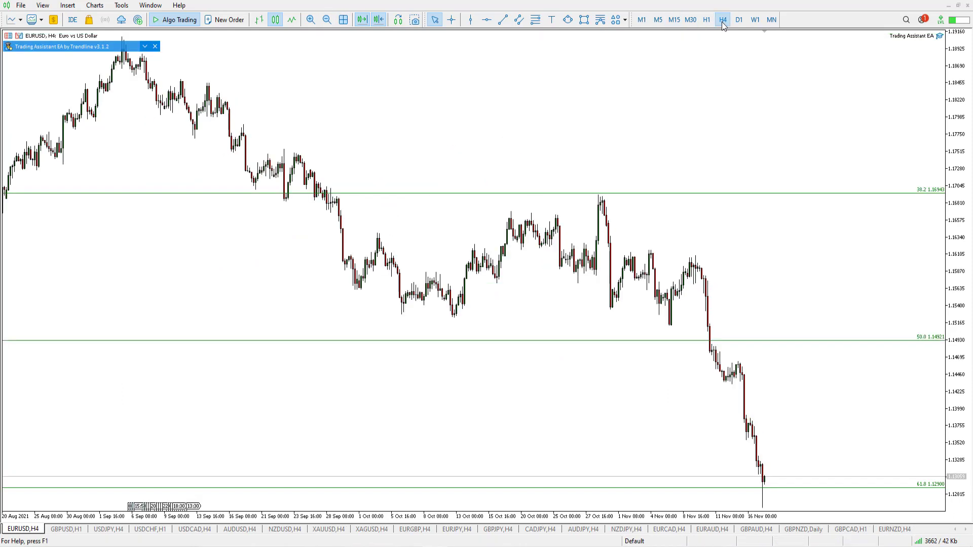
{"action": "middle_click", "coordinate": [745, 474]}
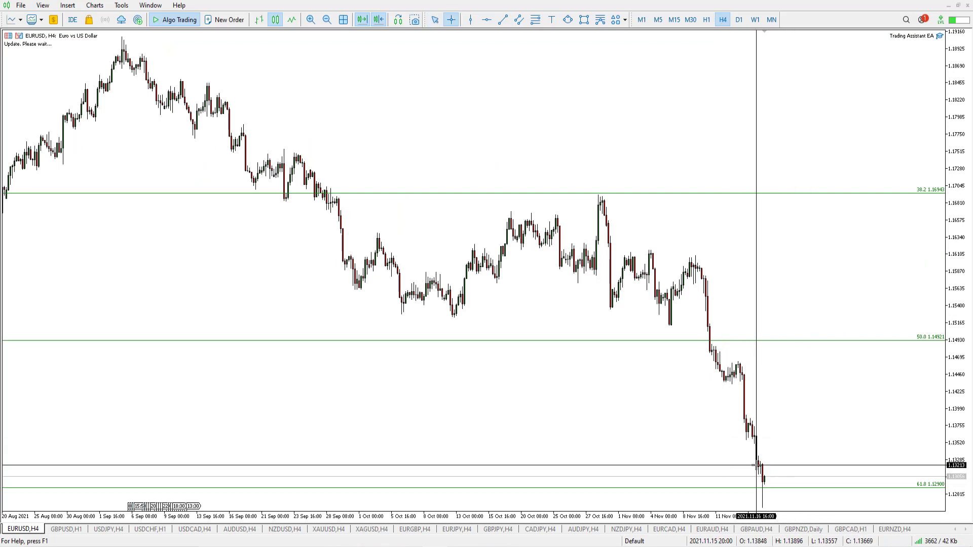
{"action": "left_click", "coordinate": [706, 20]}
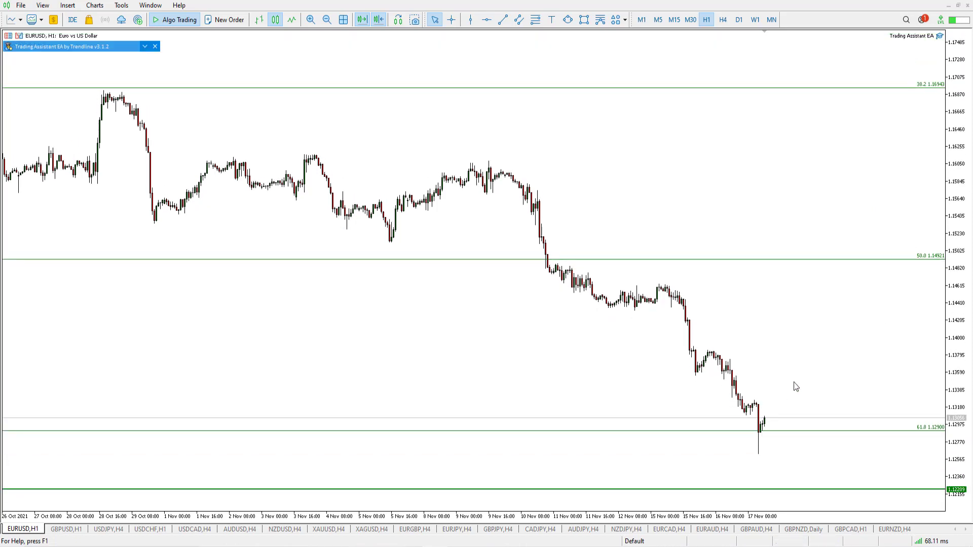
{"action": "middle_click", "coordinate": [754, 420]}
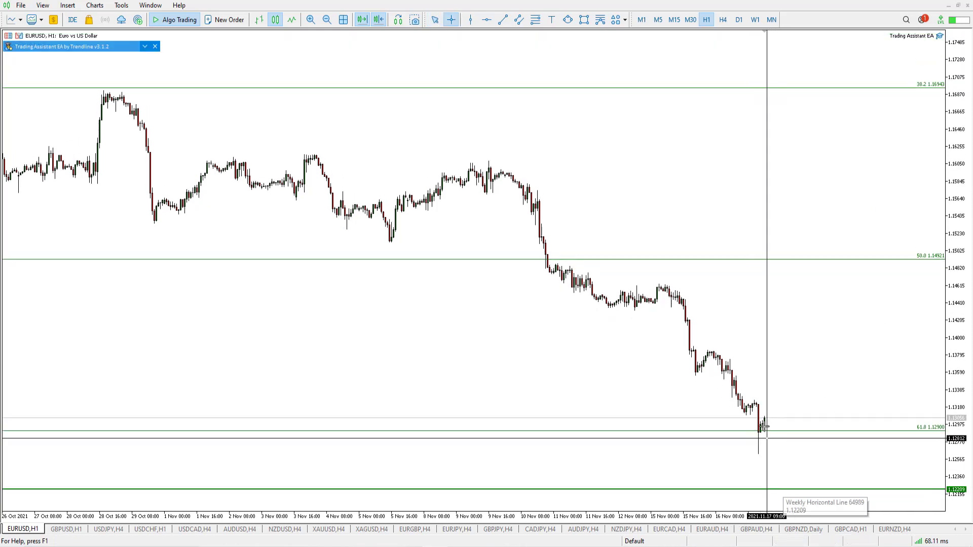
{"action": "left_click_drag", "start_coordinate": [779, 419], "coordinate": [764, 439]}
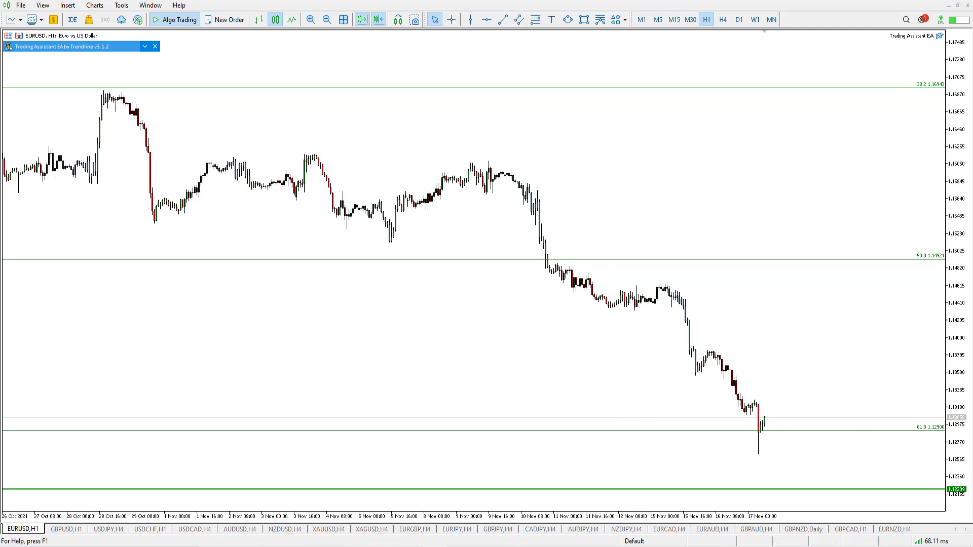
On the XAUUSD H1 chart, draw a rising trendline from the early-November low near 1760 to about 1874 at the latest bar.
{"action": "left_click", "coordinate": [325, 529]}
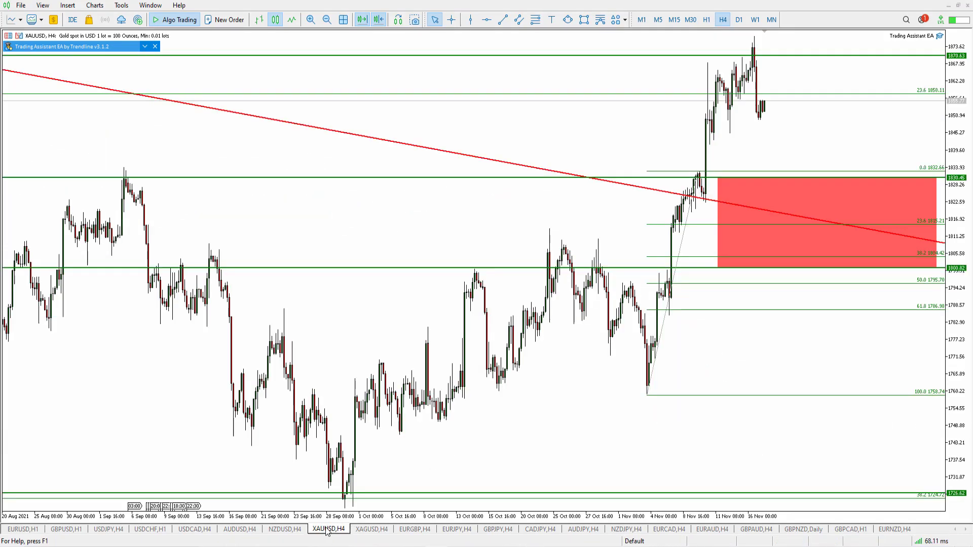
{"action": "left_click", "coordinate": [706, 19]}
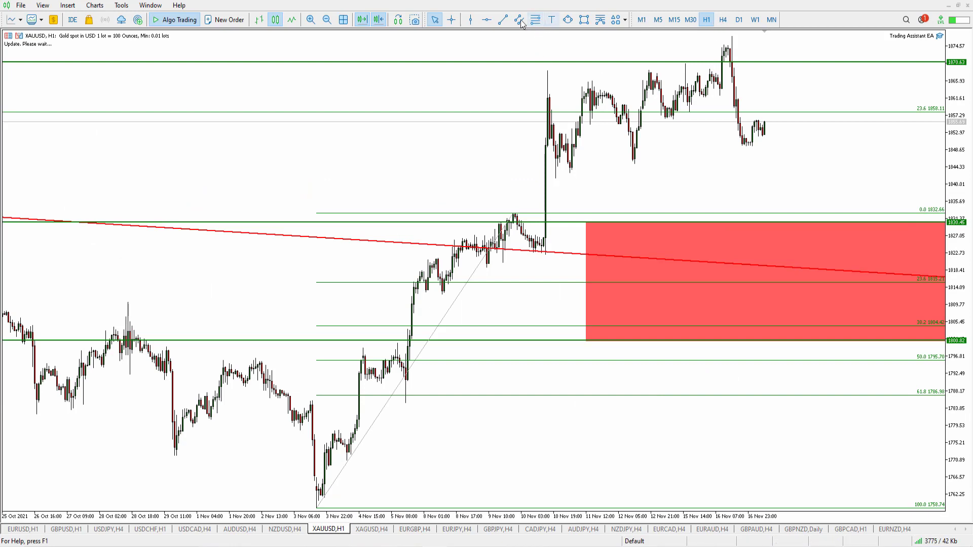
{"action": "left_click", "coordinate": [501, 21]}
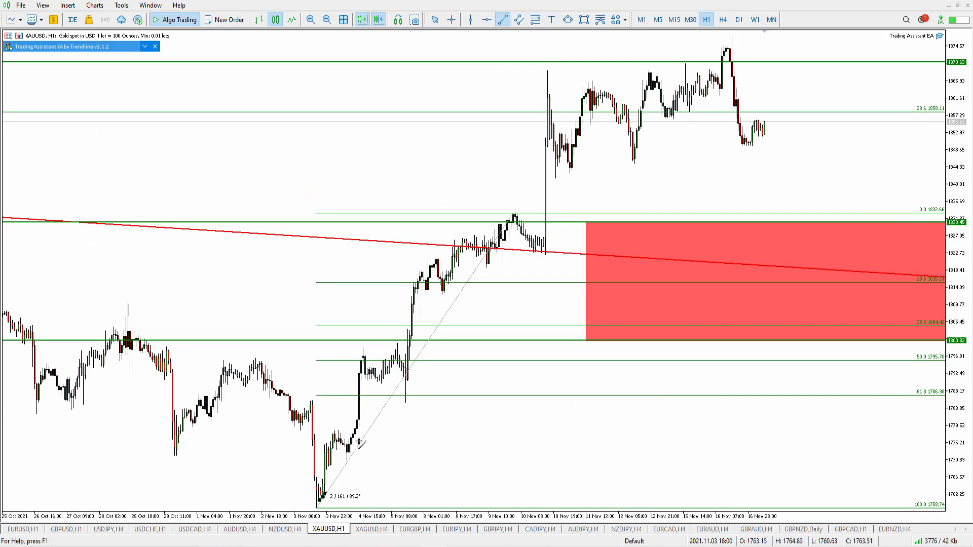
{"action": "mouse_move", "coordinate": [359, 442]}
{"action": "left_mouse_down"}
{"action": "mouse_move", "coordinate": [539, 192]}
{"action": "mouse_move", "coordinate": [765, 46]}
{"action": "left_mouse_up"}
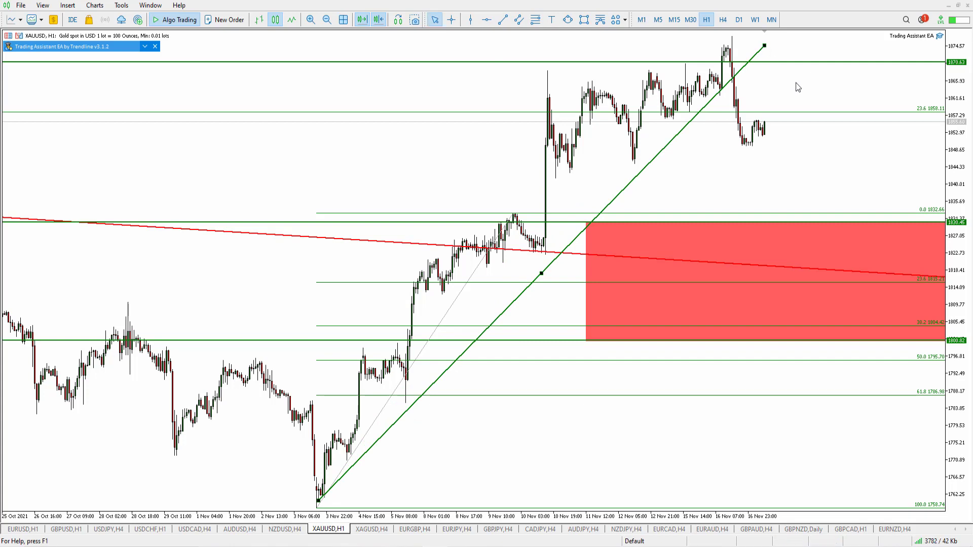
Compress the XAUUSD price scale and trace from the 16 November high down into the red zone with the crosshair.
{"action": "left_click_drag", "start_coordinate": [958, 97], "coordinate": [958, 109]}
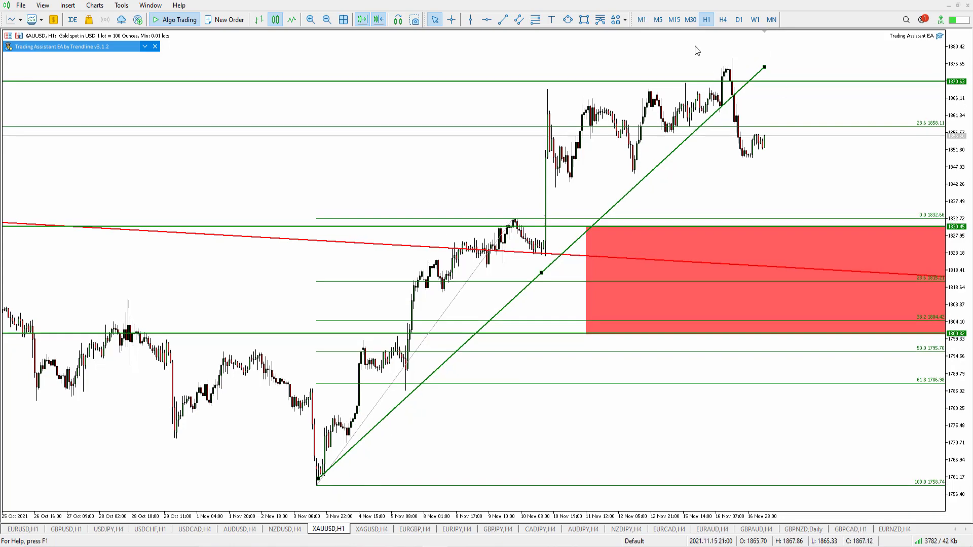
{"action": "middle_click", "coordinate": [748, 77]}
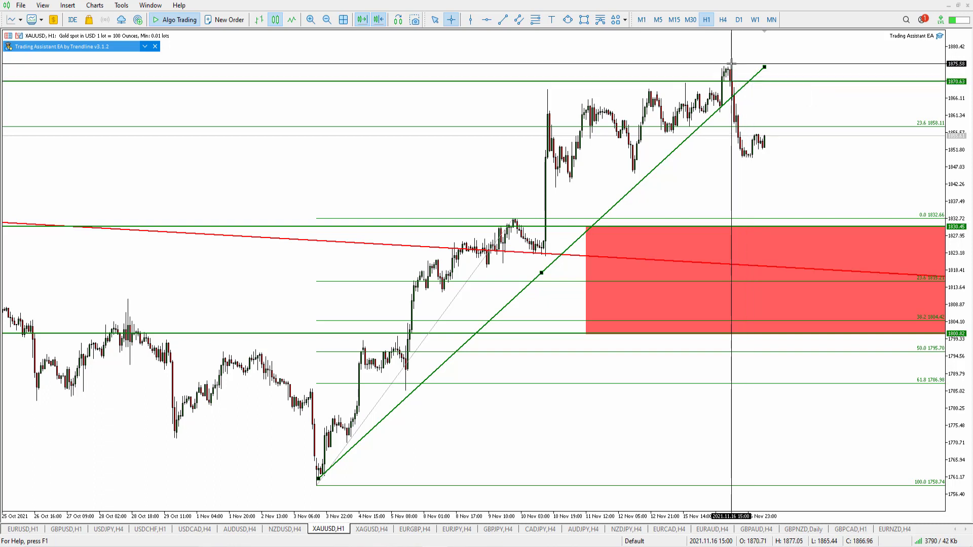
{"action": "left_click_drag", "start_coordinate": [731, 63], "coordinate": [857, 270]}
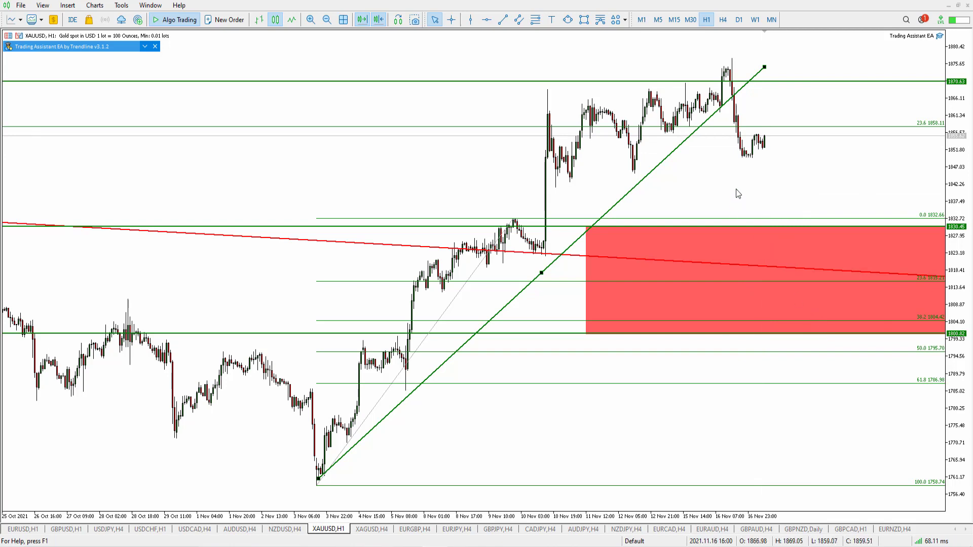
Examine the space between the latest XAUUSD H1 candles, the rising green trendline and the red zone with the crosshair.
{"action": "middle_click", "coordinate": [775, 193]}
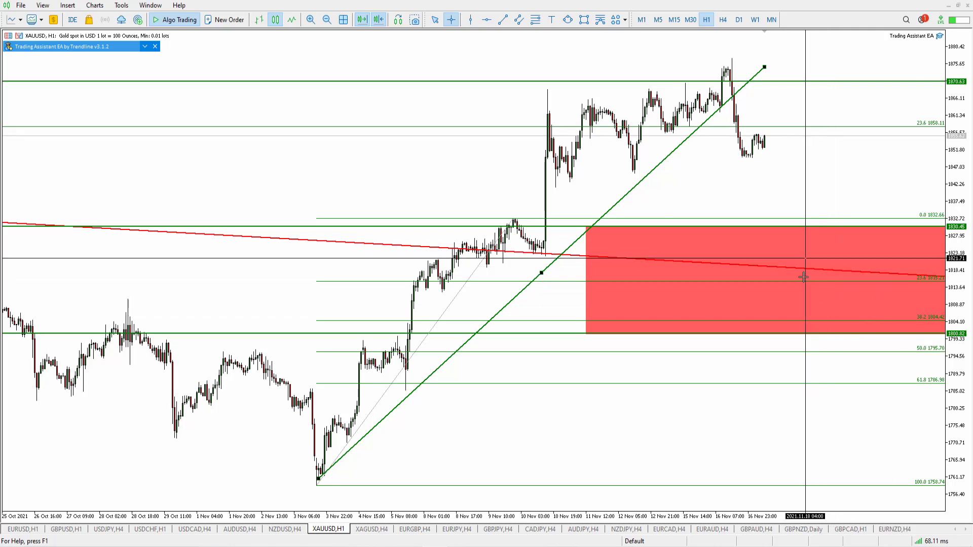
{"action": "key", "text": "Escape"}
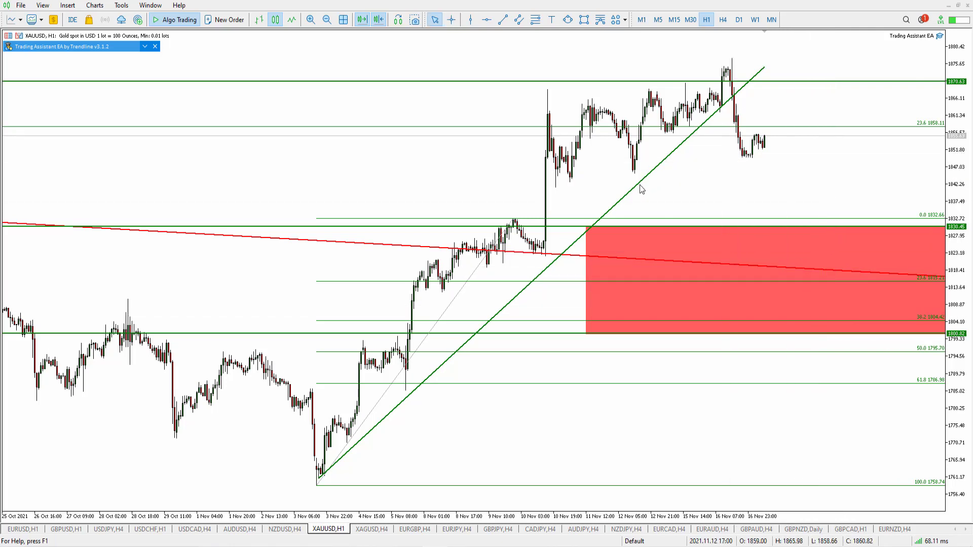
{"action": "scroll", "coordinate": [613, 182], "scroll_direction": "down", "scroll_amount": 3}
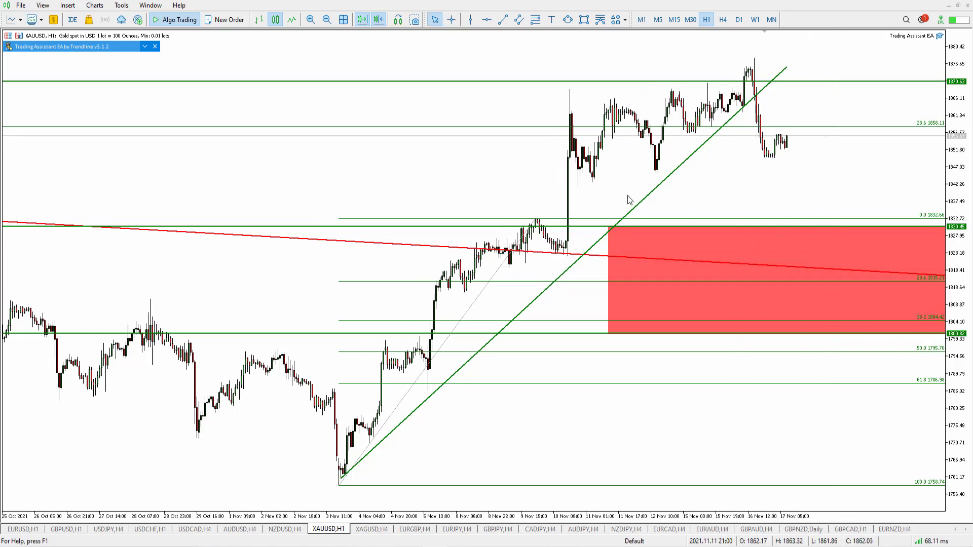
{"action": "scroll", "coordinate": [725, 81], "scroll_direction": "up", "scroll_amount": 3}
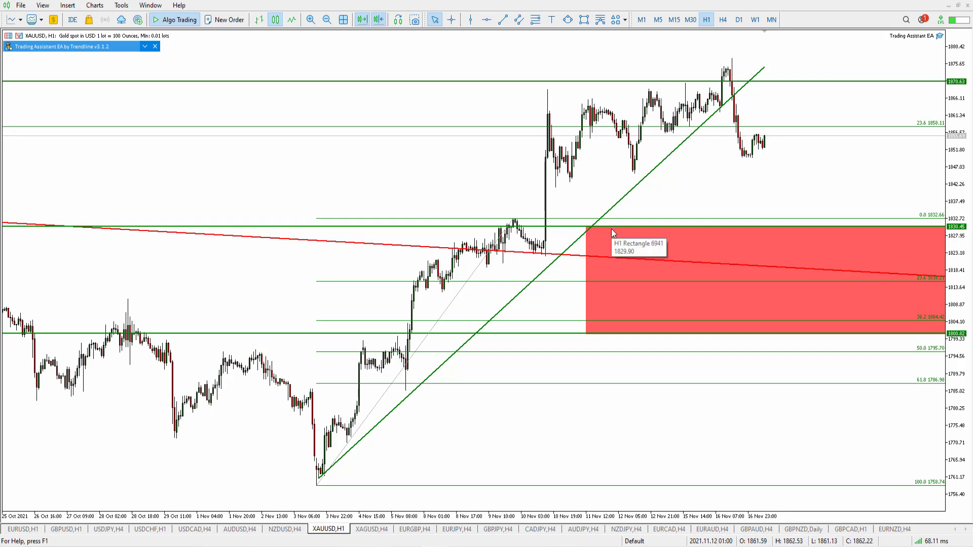
{"action": "middle_click", "coordinate": [662, 228]}
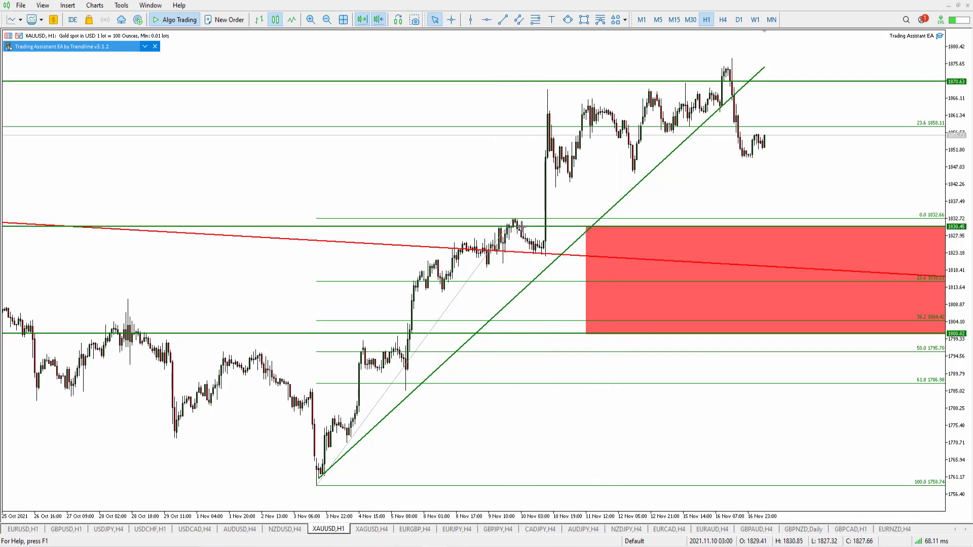
Mark the 10 November spike and sketch the swings up to the 16 November high in freehand pink, and clear the drawing.
{"action": "left_click_drag", "start_coordinate": [548, 252], "coordinate": [549, 105]}
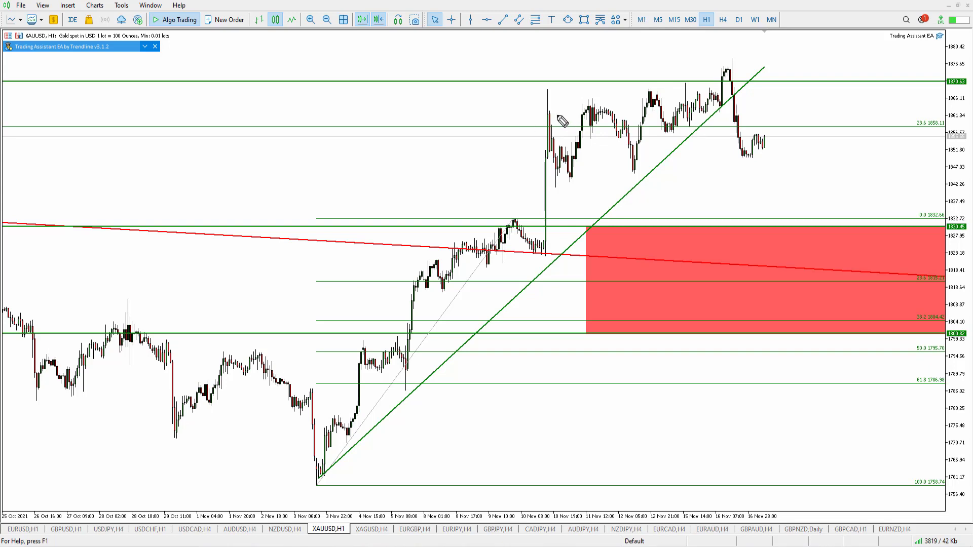
{"action": "mouse_move", "coordinate": [537, 115]}
{"action": "left_mouse_down"}
{"action": "mouse_move", "coordinate": [560, 114]}
{"action": "mouse_move", "coordinate": [537, 112]}
{"action": "mouse_move", "coordinate": [560, 112]}
{"action": "mouse_move", "coordinate": [551, 118]}
{"action": "mouse_move", "coordinate": [554, 143]}
{"action": "mouse_move", "coordinate": [540, 146]}
{"action": "left_mouse_up"}
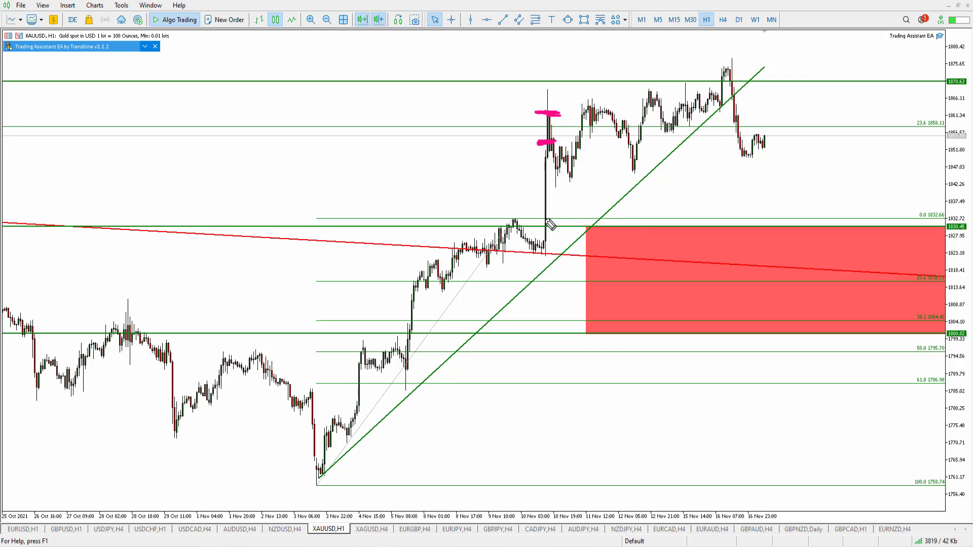
{"action": "mouse_move", "coordinate": [554, 116]}
{"action": "left_mouse_down"}
{"action": "mouse_move", "coordinate": [574, 175]}
{"action": "mouse_move", "coordinate": [615, 110]}
{"action": "mouse_move", "coordinate": [640, 163]}
{"action": "mouse_move", "coordinate": [657, 101]}
{"action": "mouse_move", "coordinate": [671, 130]}
{"action": "mouse_move", "coordinate": [703, 108]}
{"action": "mouse_move", "coordinate": [725, 69]}
{"action": "left_mouse_up"}
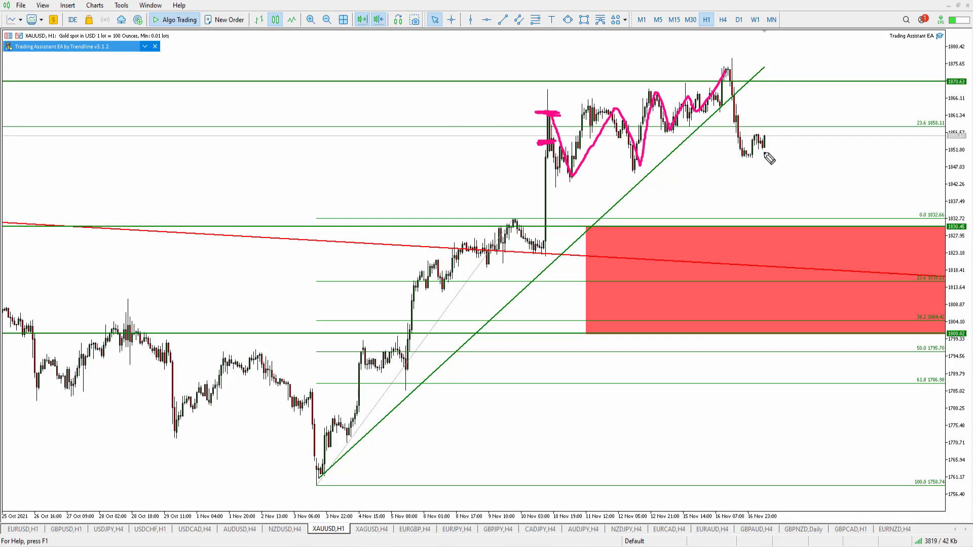
{"action": "key", "text": "Escape"}
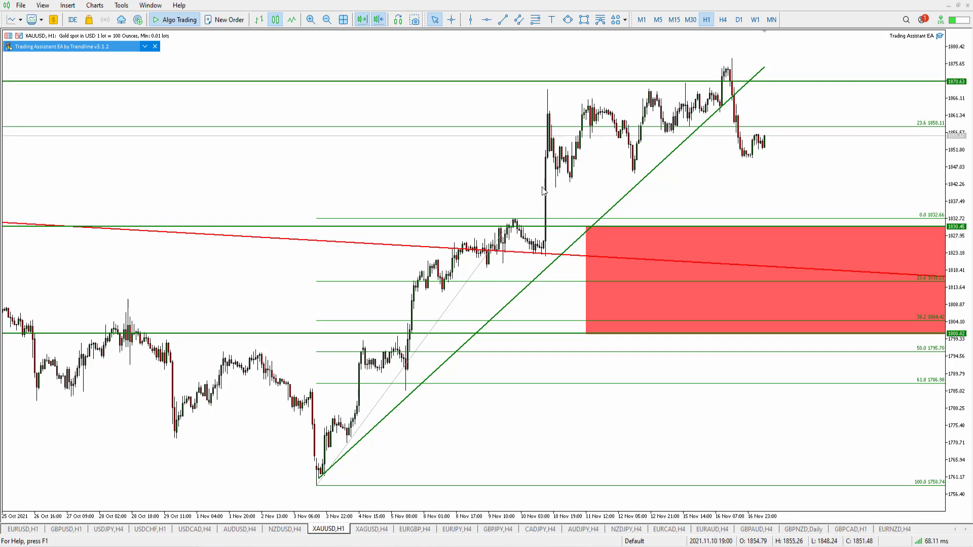
Trace the 10 November rally and the sideways candles after it up to the latest bars with the crosshair.
{"action": "key", "text": "ctrl+f"}
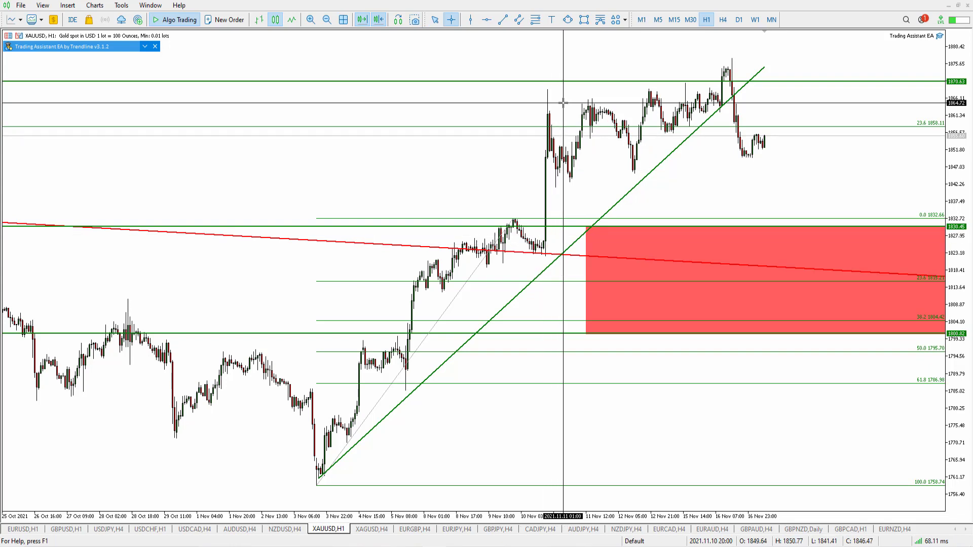
{"action": "left_click_drag", "start_coordinate": [536, 252], "coordinate": [563, 150]}
{"action": "left_click", "coordinate": [630, 246]}
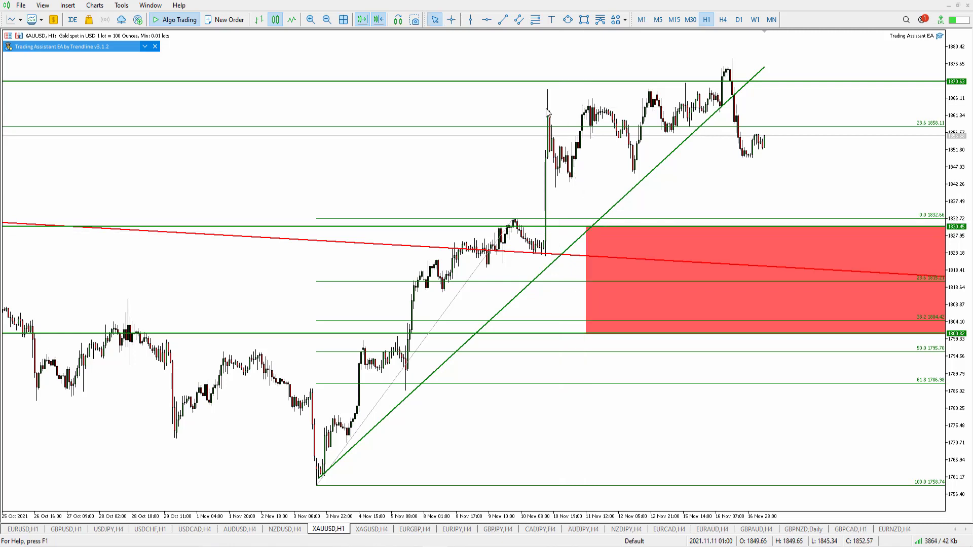
{"action": "middle_click", "coordinate": [551, 202]}
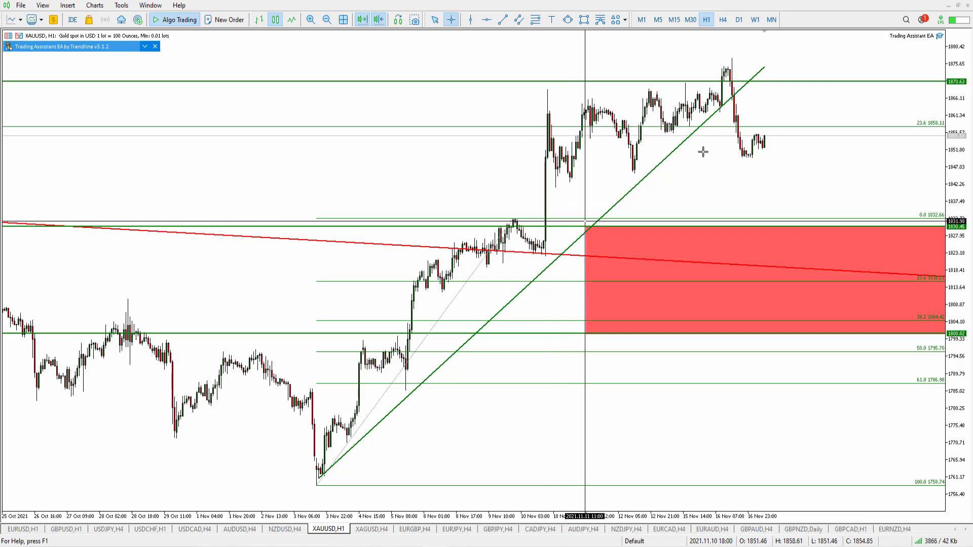
{"action": "left_click", "coordinate": [620, 199]}
{"action": "middle_click", "coordinate": [615, 126]}
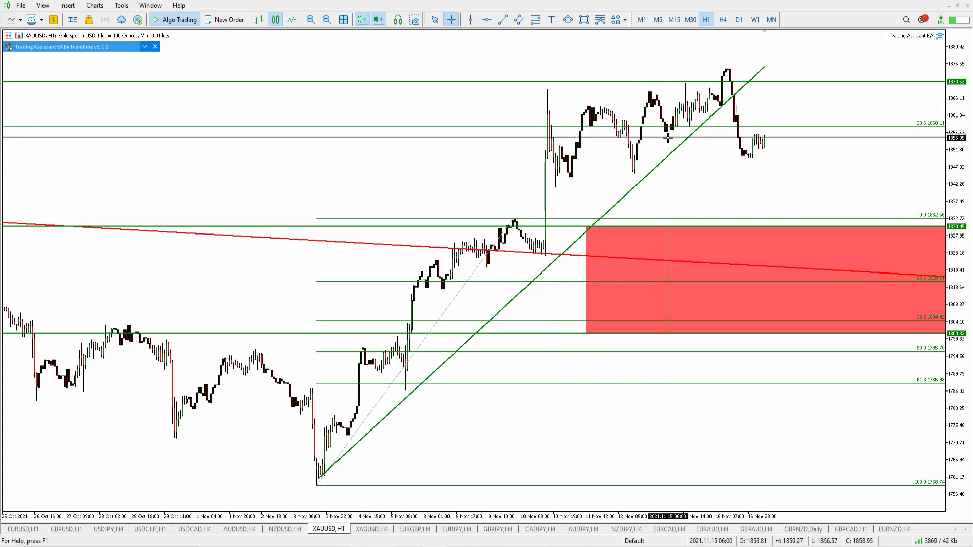
{"action": "middle_click", "coordinate": [760, 109]}
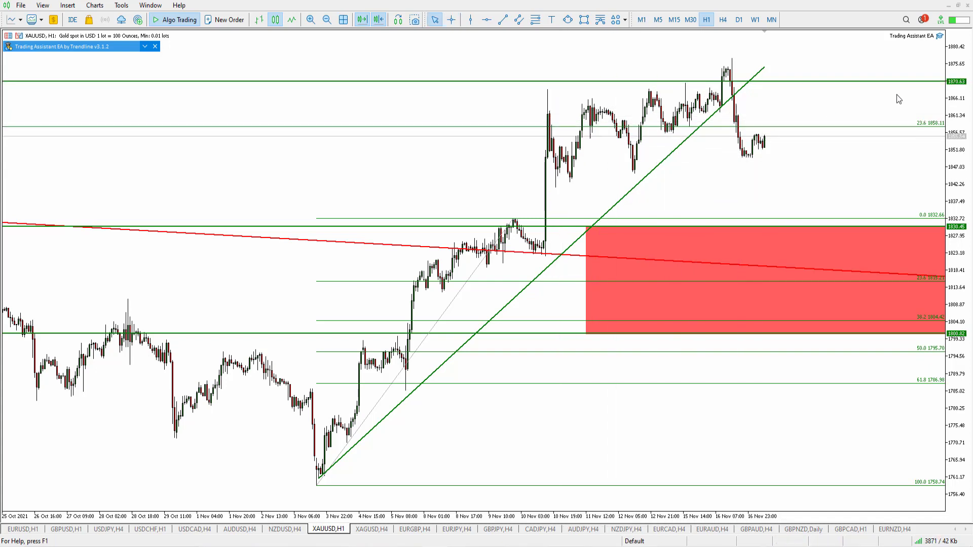
Compress the XAUUSD price scale and measure from the 16 November high down to the falling red trendline.
{"action": "left_click_drag", "start_coordinate": [958, 99], "coordinate": [957, 109]}
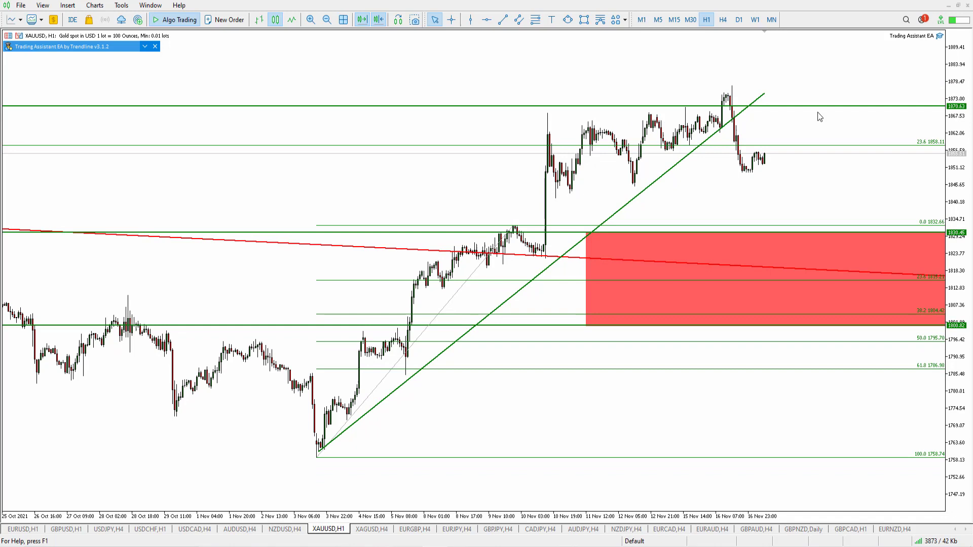
{"action": "middle_click", "coordinate": [736, 102]}
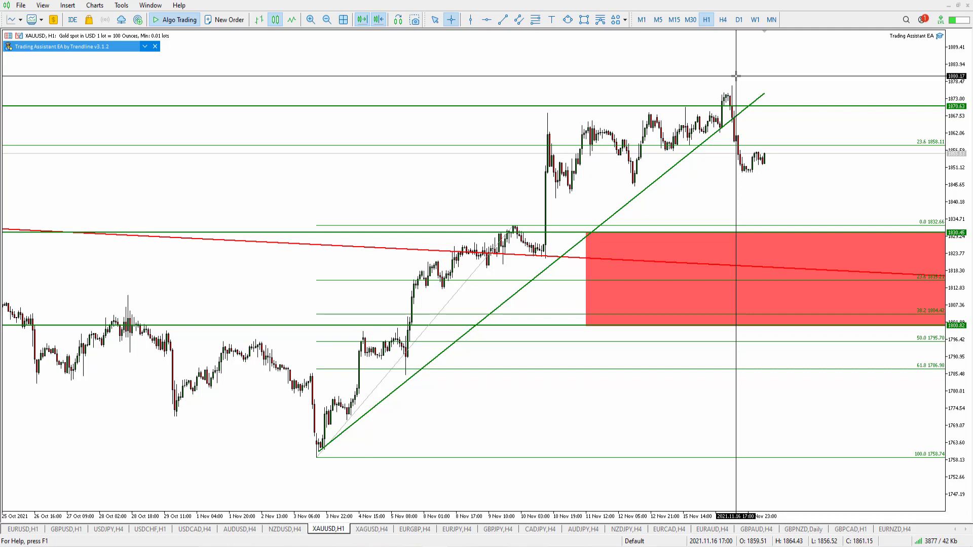
{"action": "left_click_drag", "start_coordinate": [728, 78], "coordinate": [801, 270]}
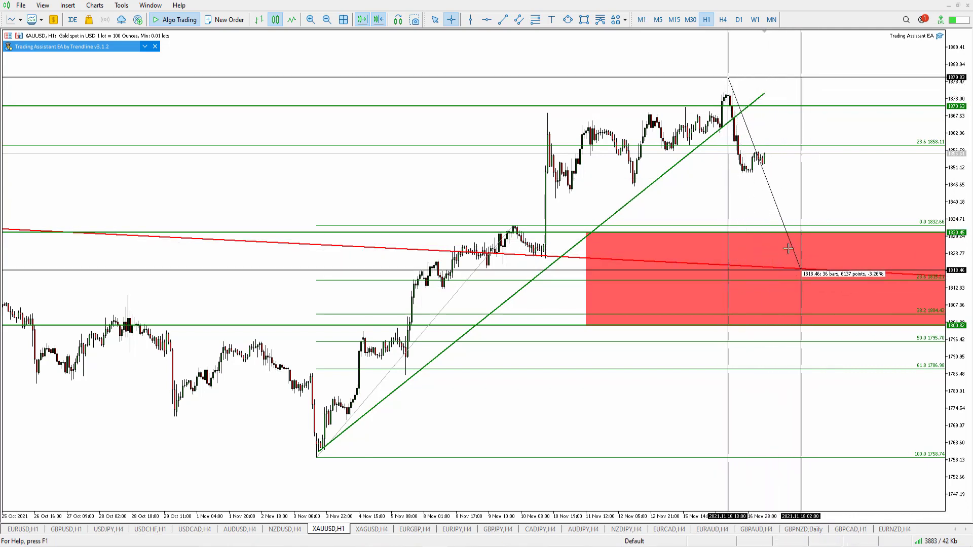
{"action": "left_click", "coordinate": [788, 248]}
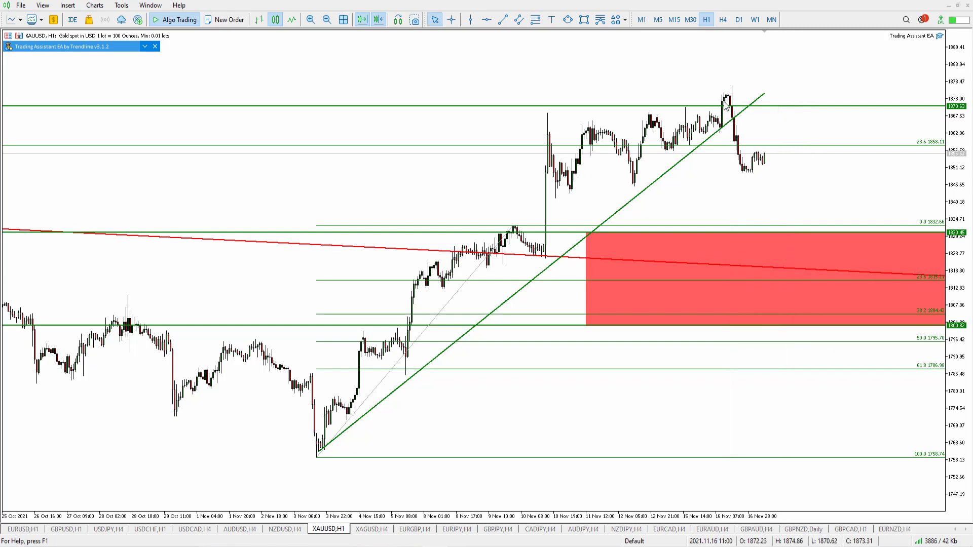
Check the recent XAUUSD drop on M15, return to H1 and inspect the latest low with the crosshair.
{"action": "left_click", "coordinate": [674, 19]}
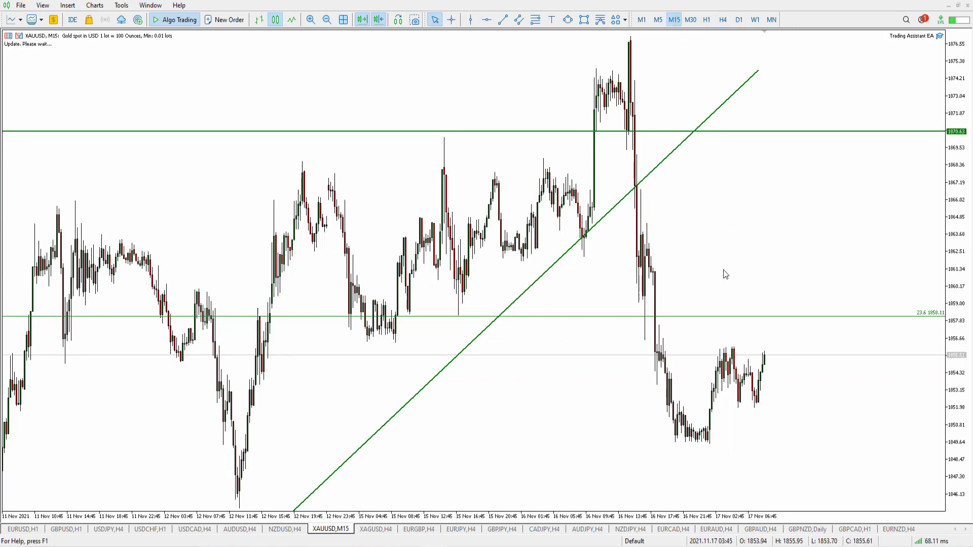
{"action": "left_click", "coordinate": [706, 19]}
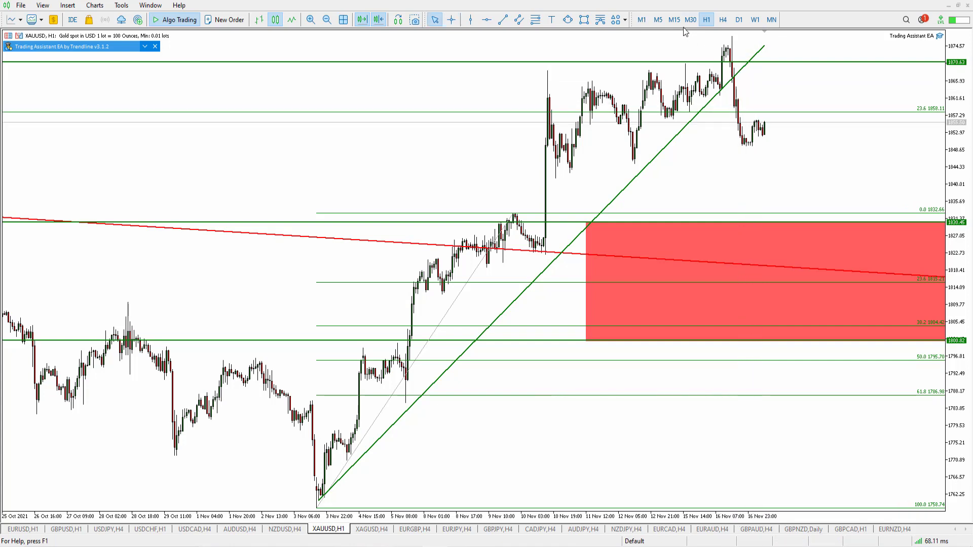
{"action": "key", "text": "ctrl+f"}
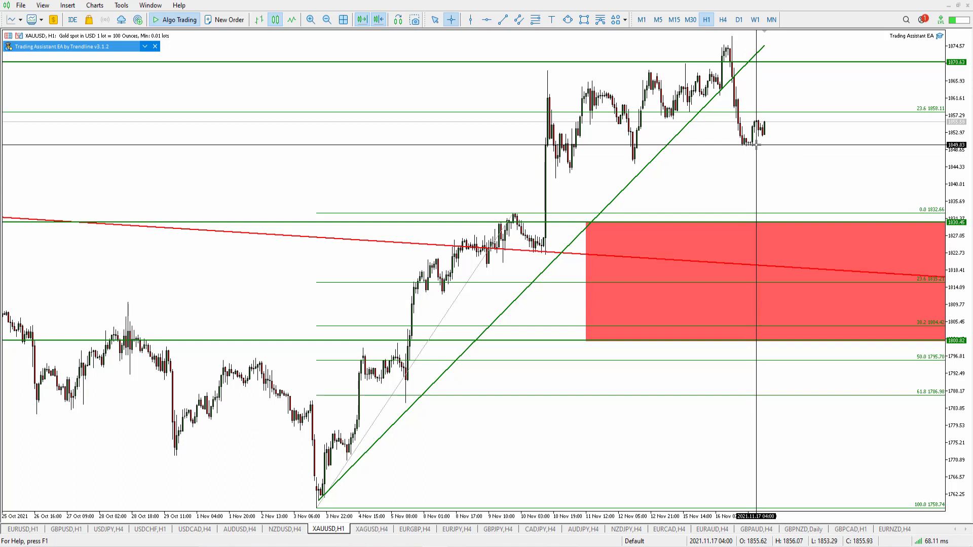
{"action": "key", "text": "Escape"}
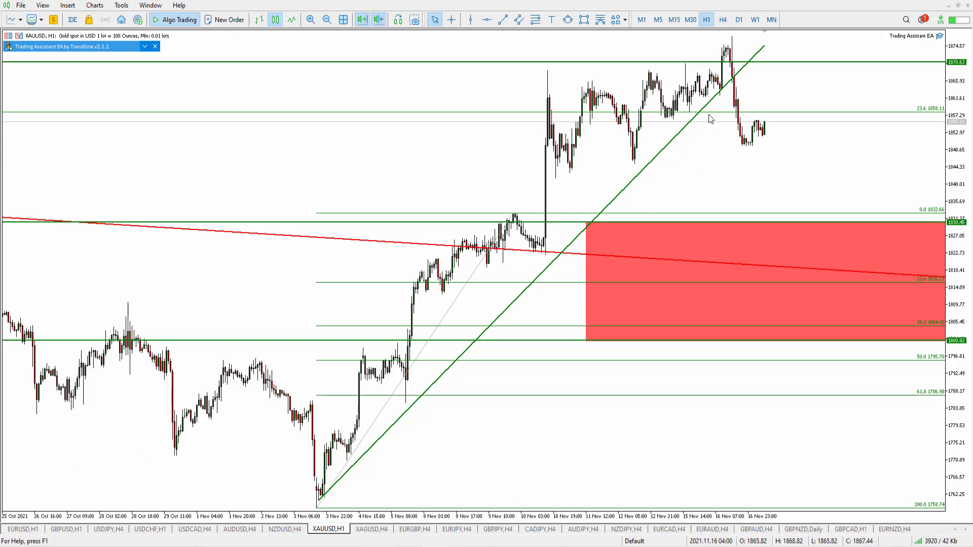
Trace possible moves from the current XAUUSD price down into the red zone with the crosshair.
{"action": "middle_click", "coordinate": [760, 127]}
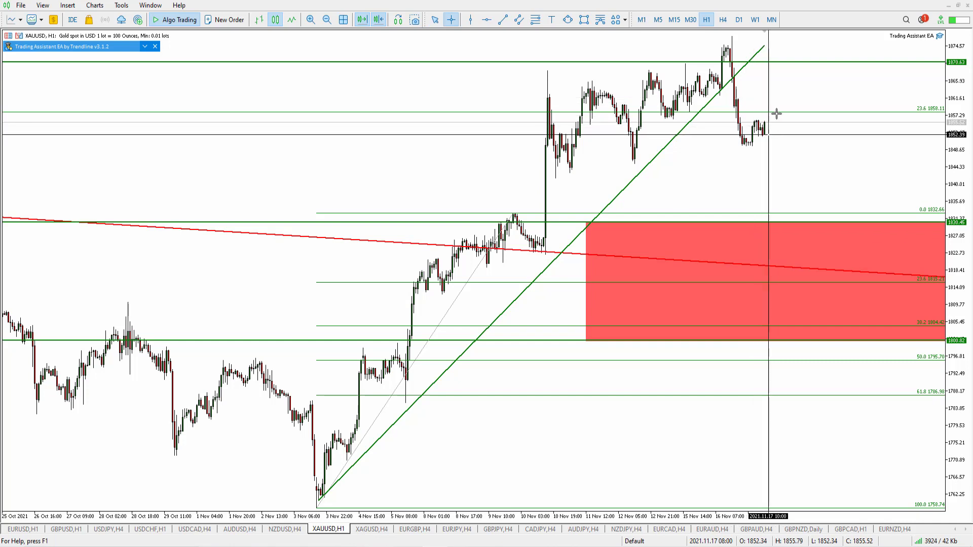
{"action": "left_click_drag", "start_coordinate": [764, 116], "coordinate": [776, 315]}
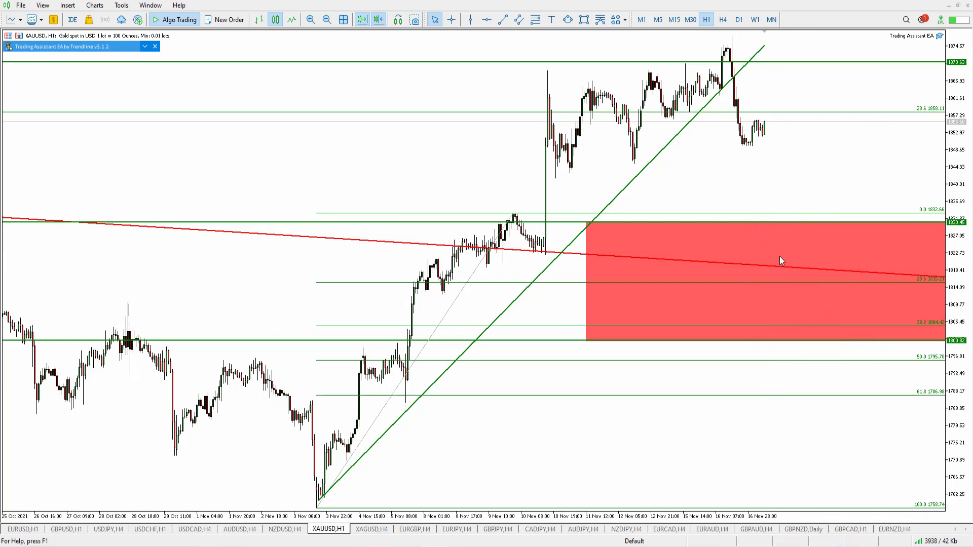
{"action": "middle_click", "coordinate": [750, 118]}
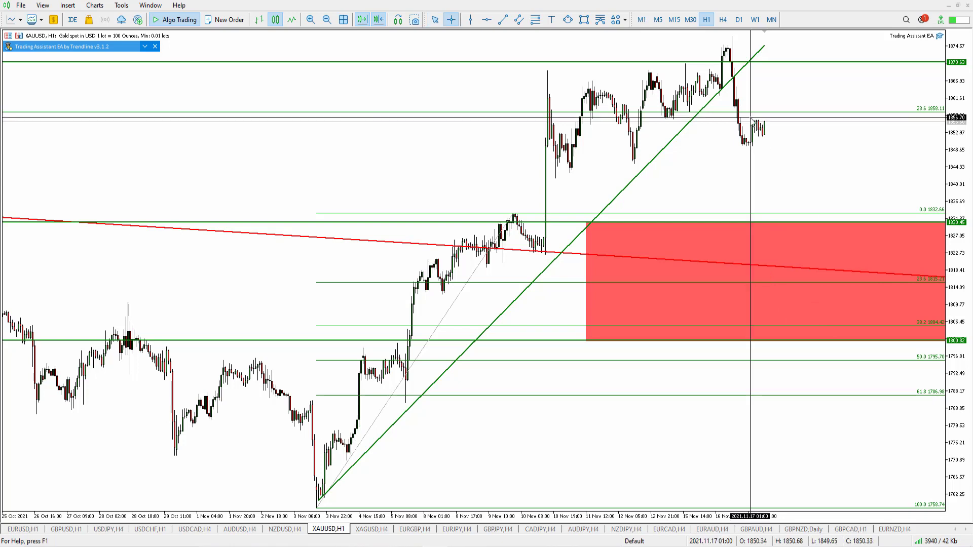
{"action": "left_click_drag", "start_coordinate": [764, 136], "coordinate": [796, 281]}
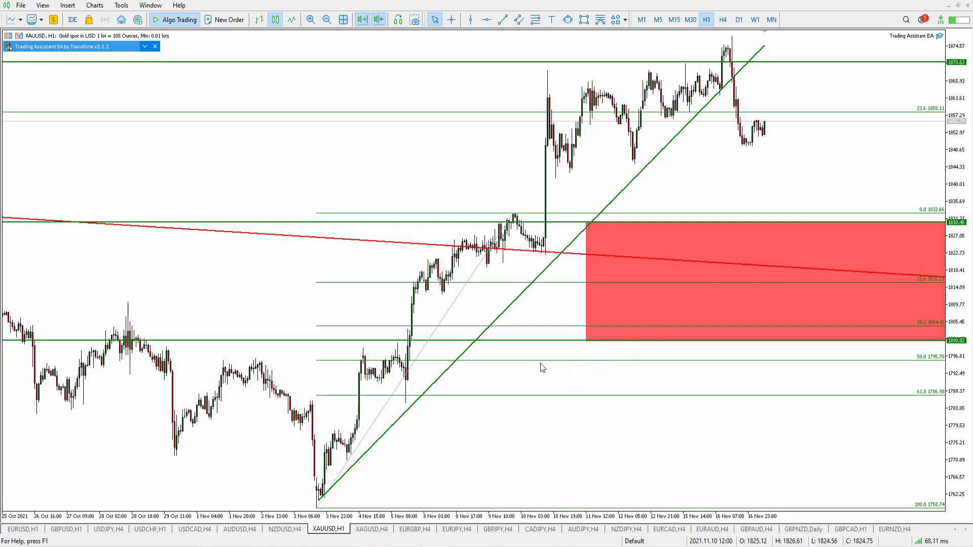
Review the GBPUSD, GBPAUD and GBPNZD charts, reducing the candle size on GBPUSD and GBPNZD, and return to the XAUUSD H1 chart.
{"action": "left_click", "coordinate": [71, 530]}
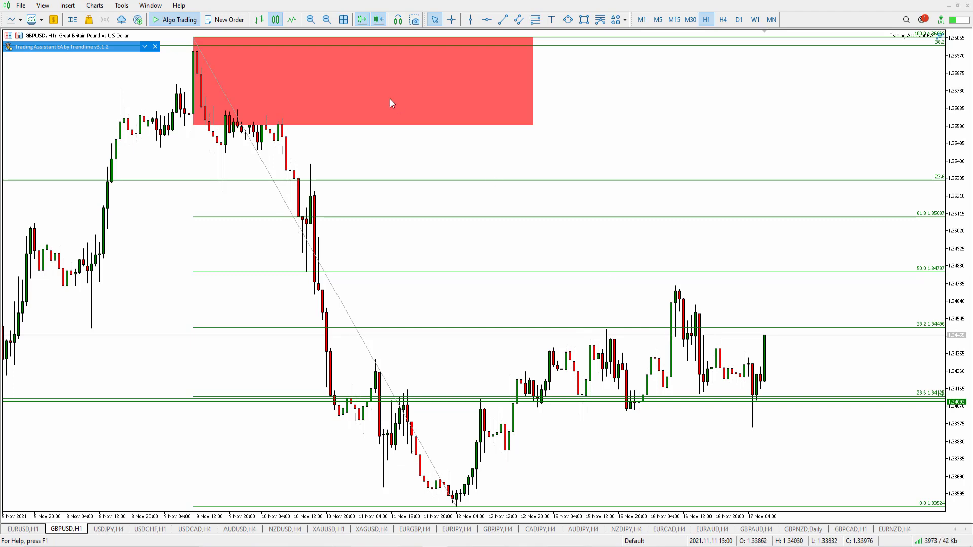
{"action": "left_click", "coordinate": [327, 19]}
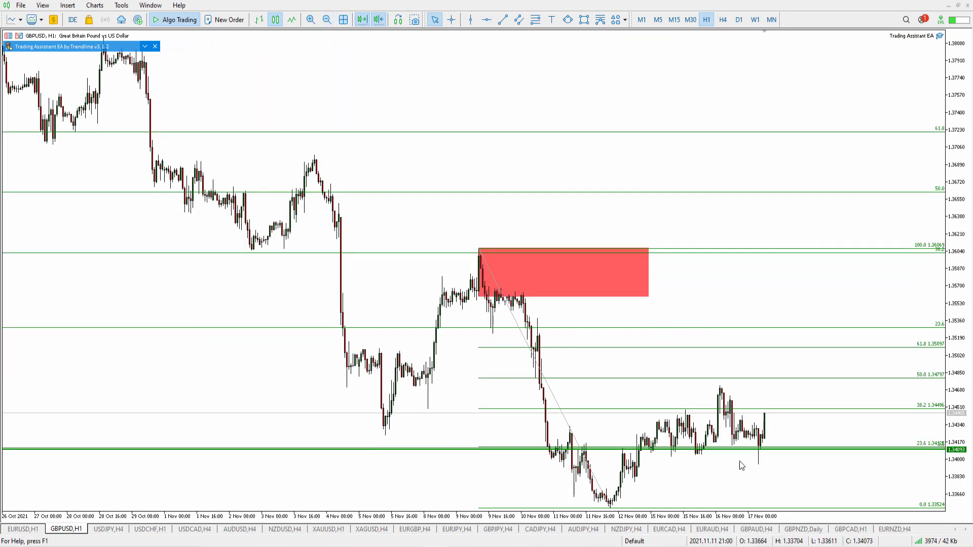
{"action": "left_click", "coordinate": [767, 536]}
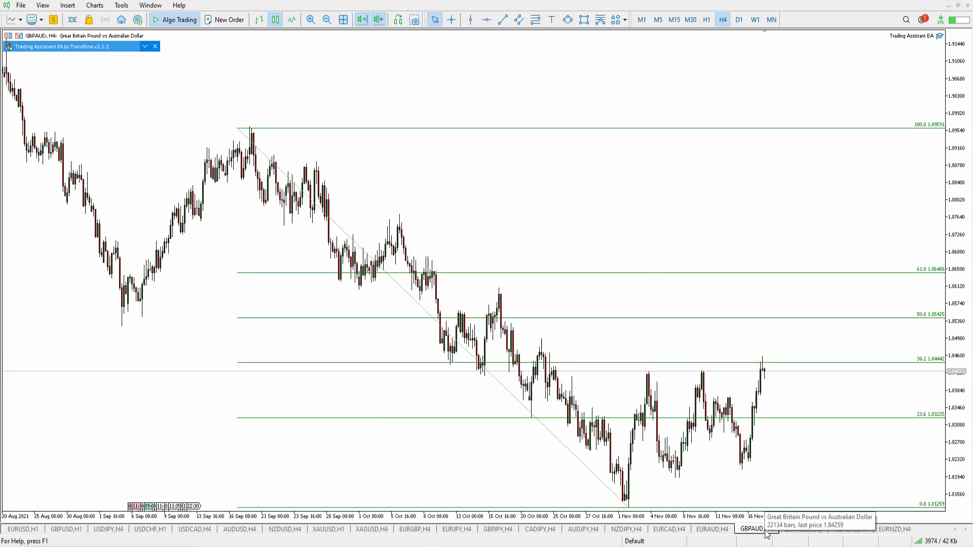
{"action": "left_click", "coordinate": [785, 534]}
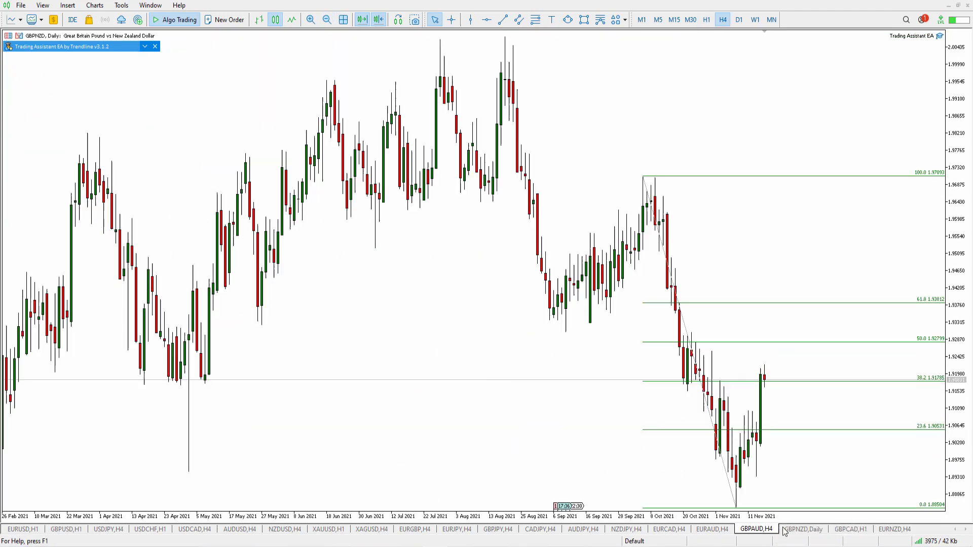
{"action": "left_click", "coordinate": [327, 20]}
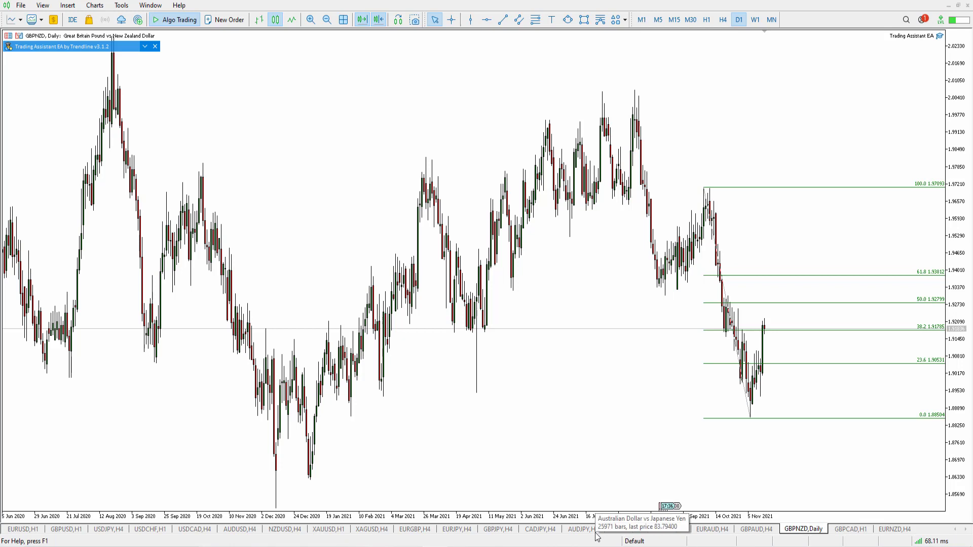
{"action": "left_click", "coordinate": [332, 530]}
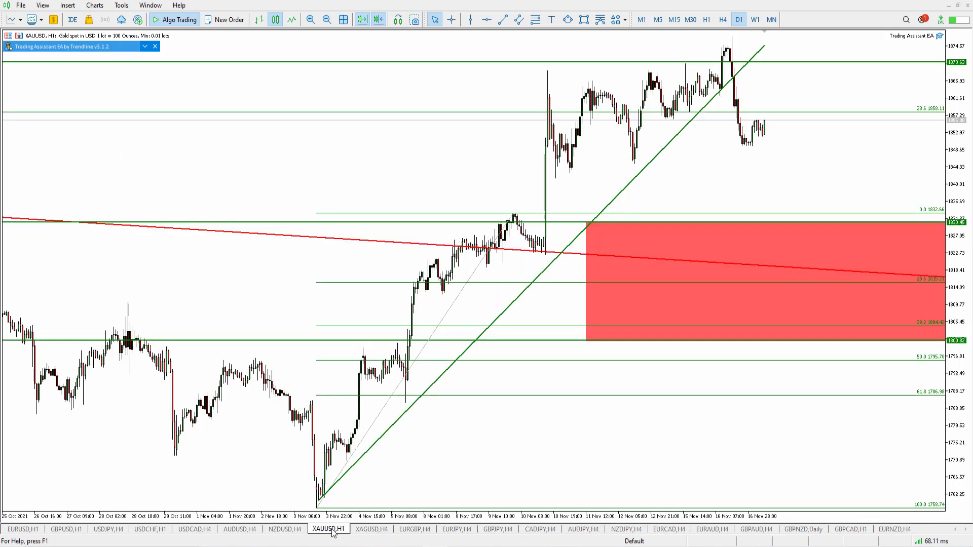